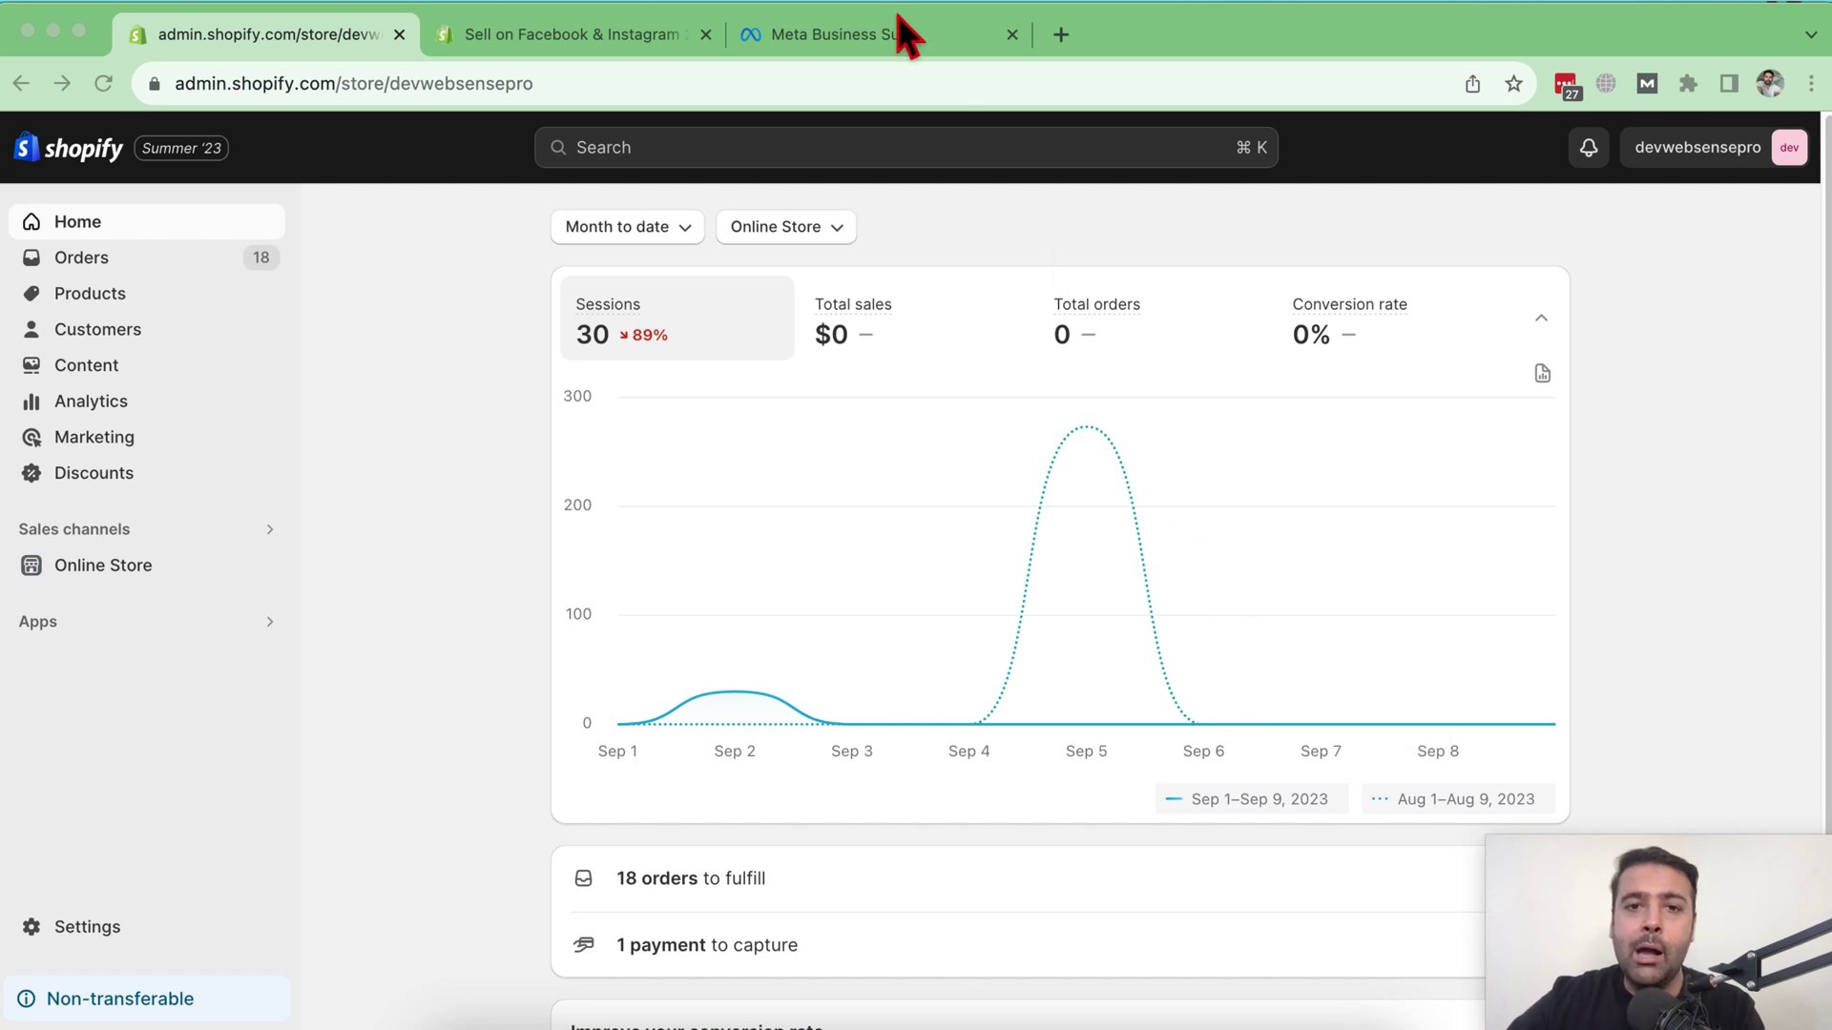
- Return to the Shopify store dashboard and search the App Store for 'Facebook'
left_click(931, 57)
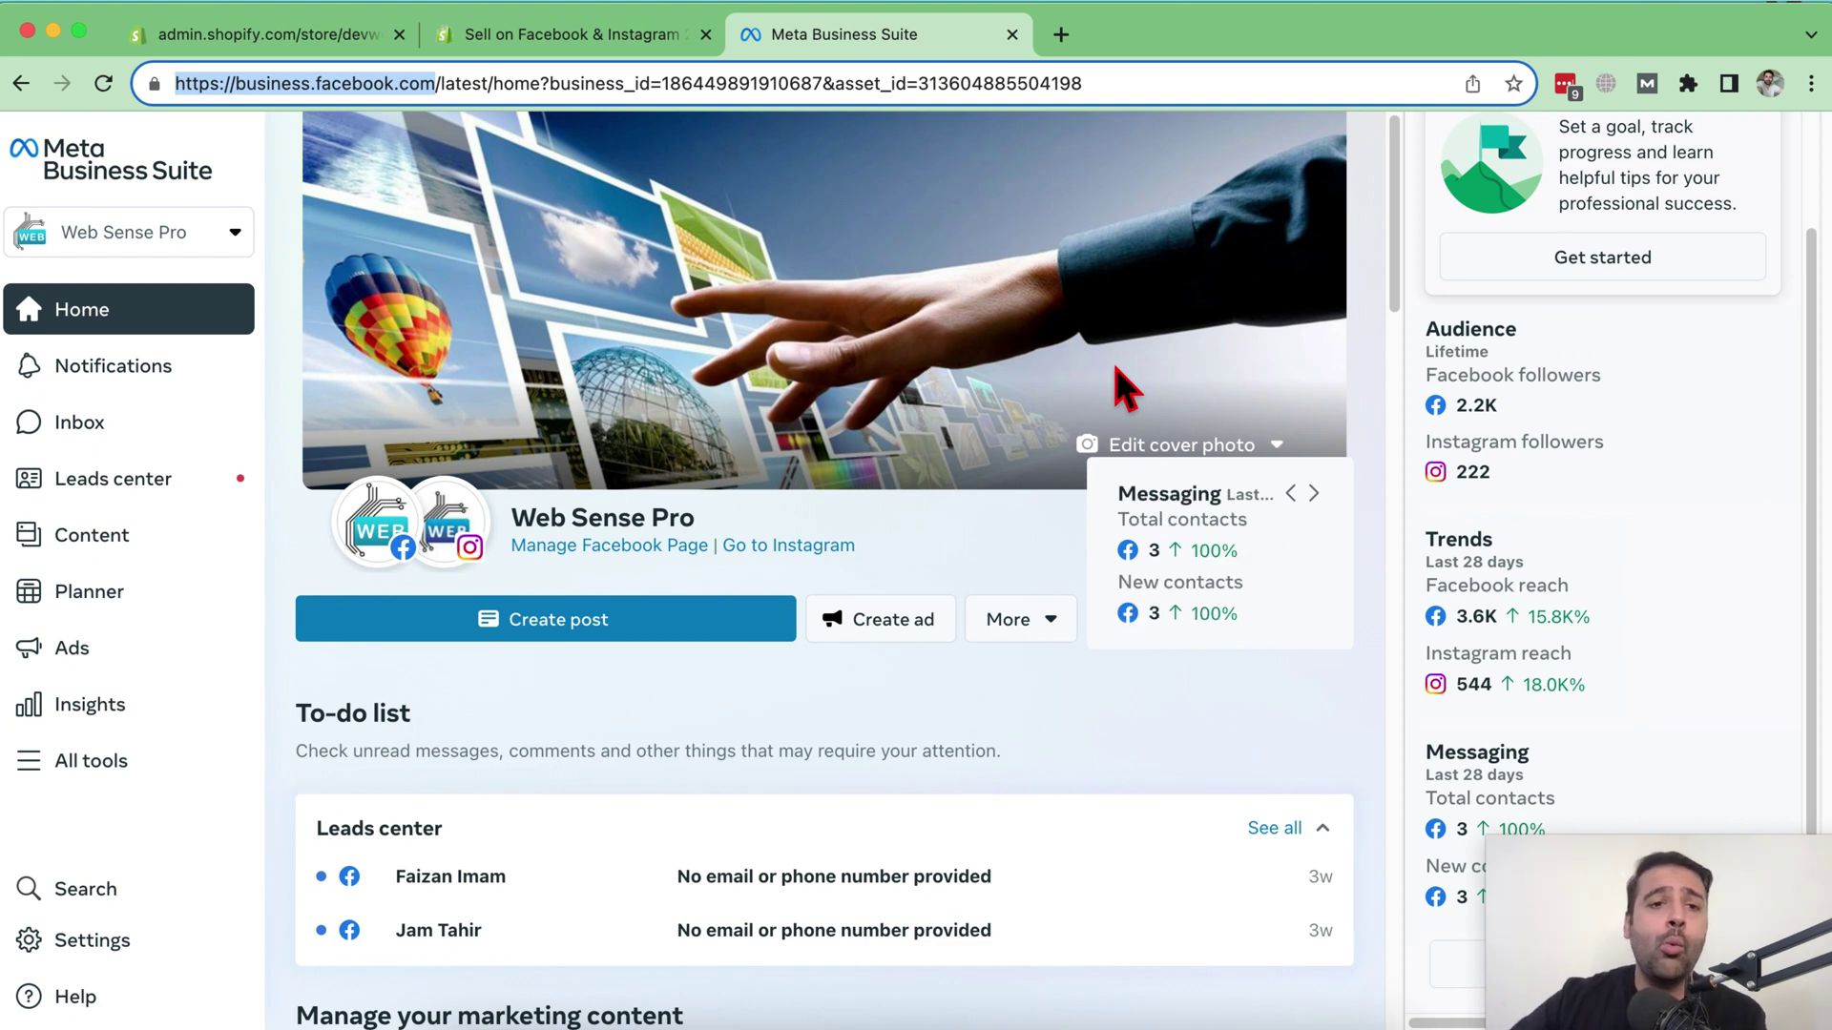
left_click(270, 34)
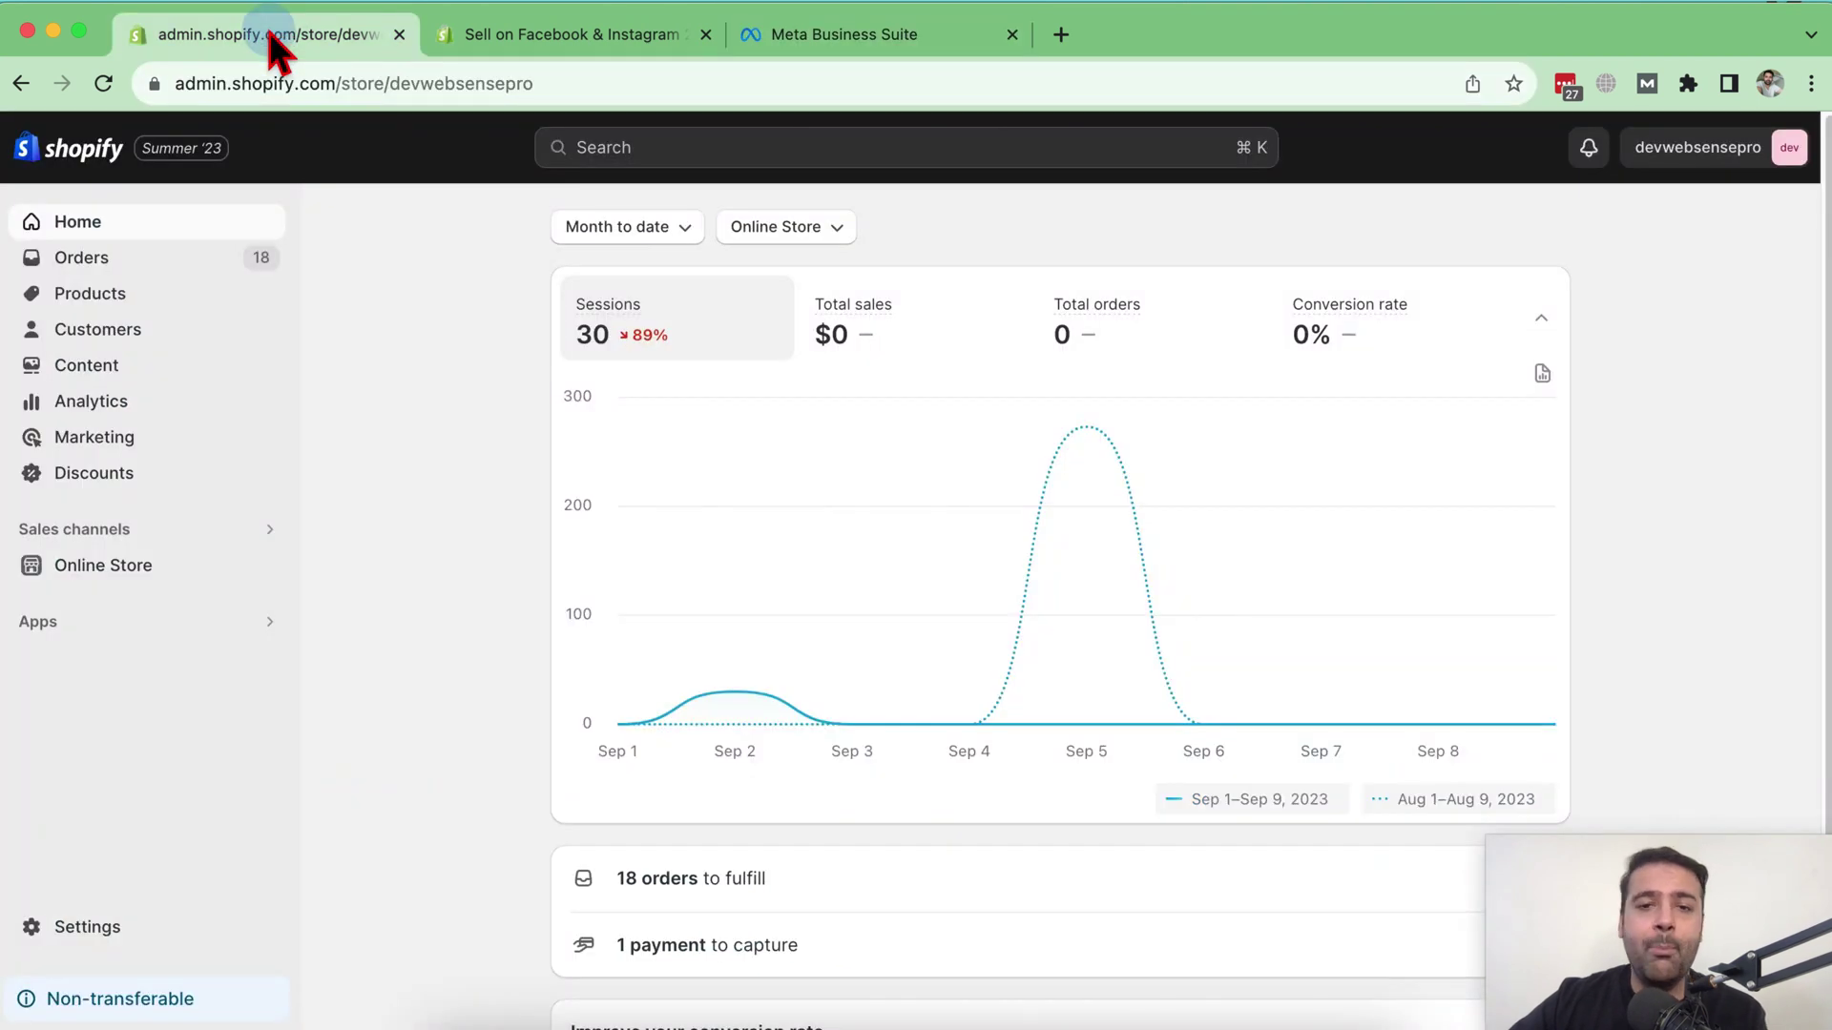
left_click(202, 625)
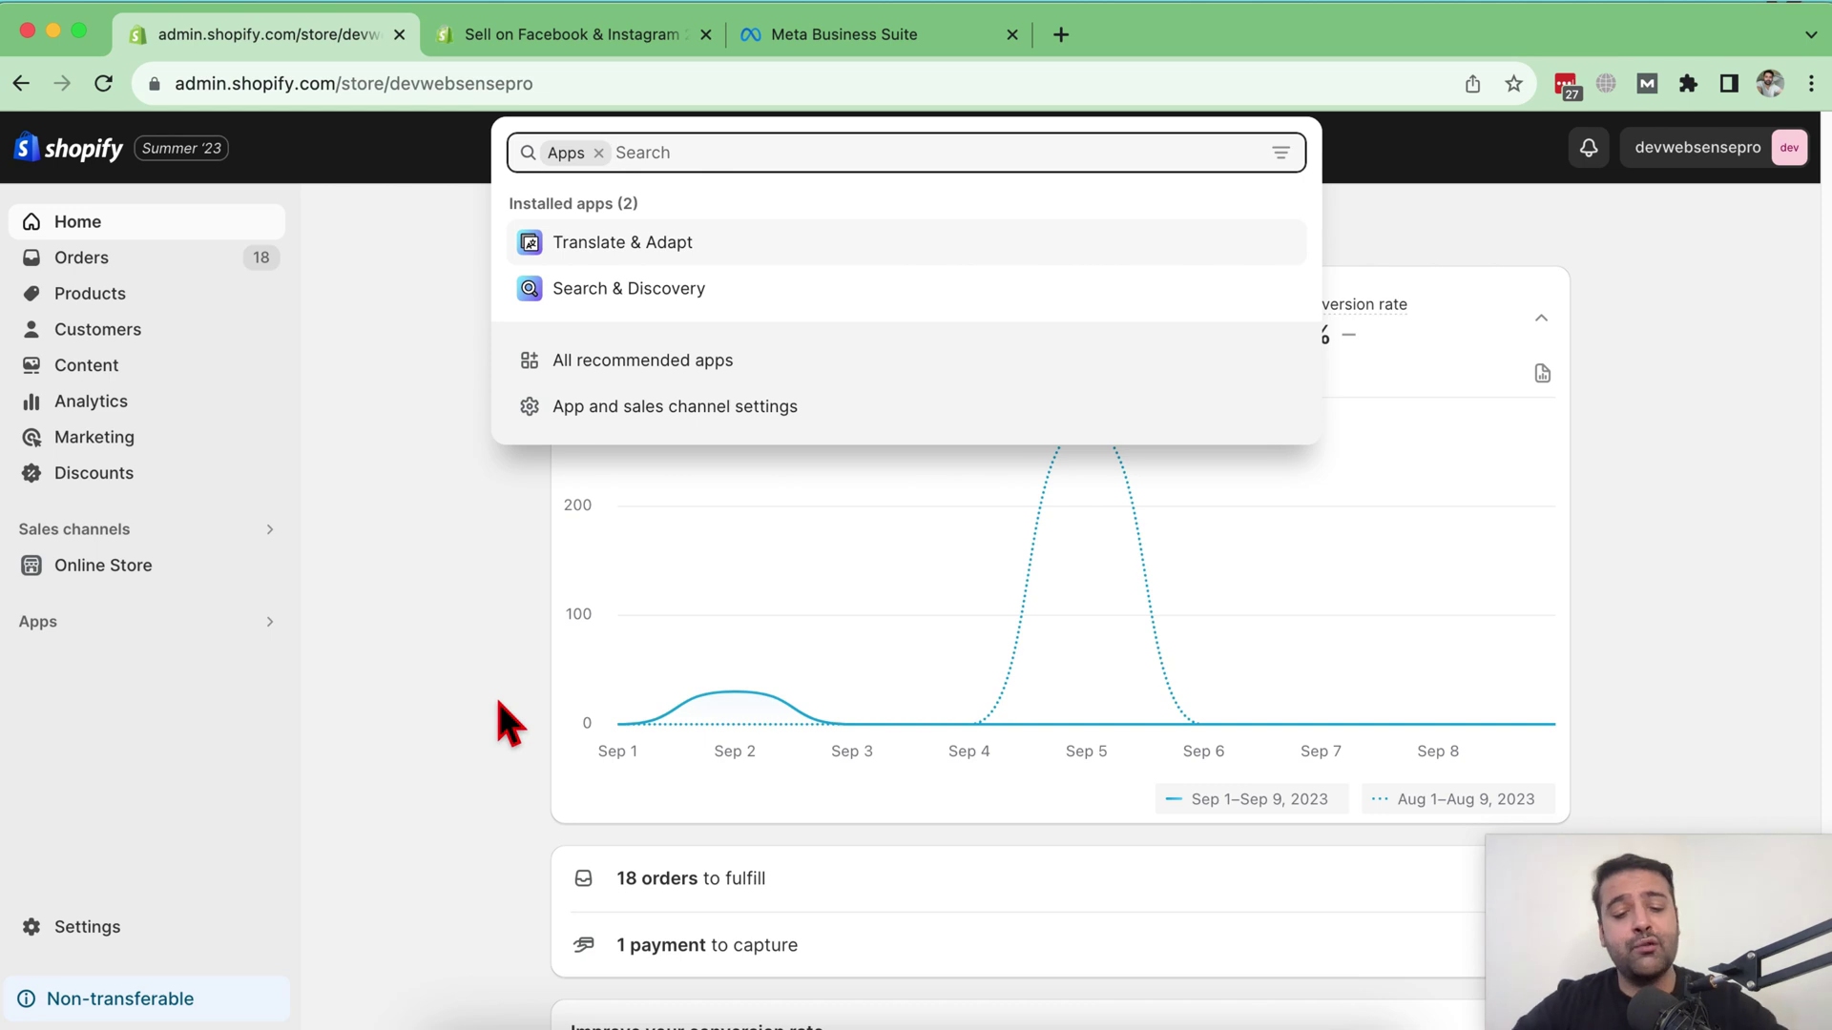
type("Facebook")
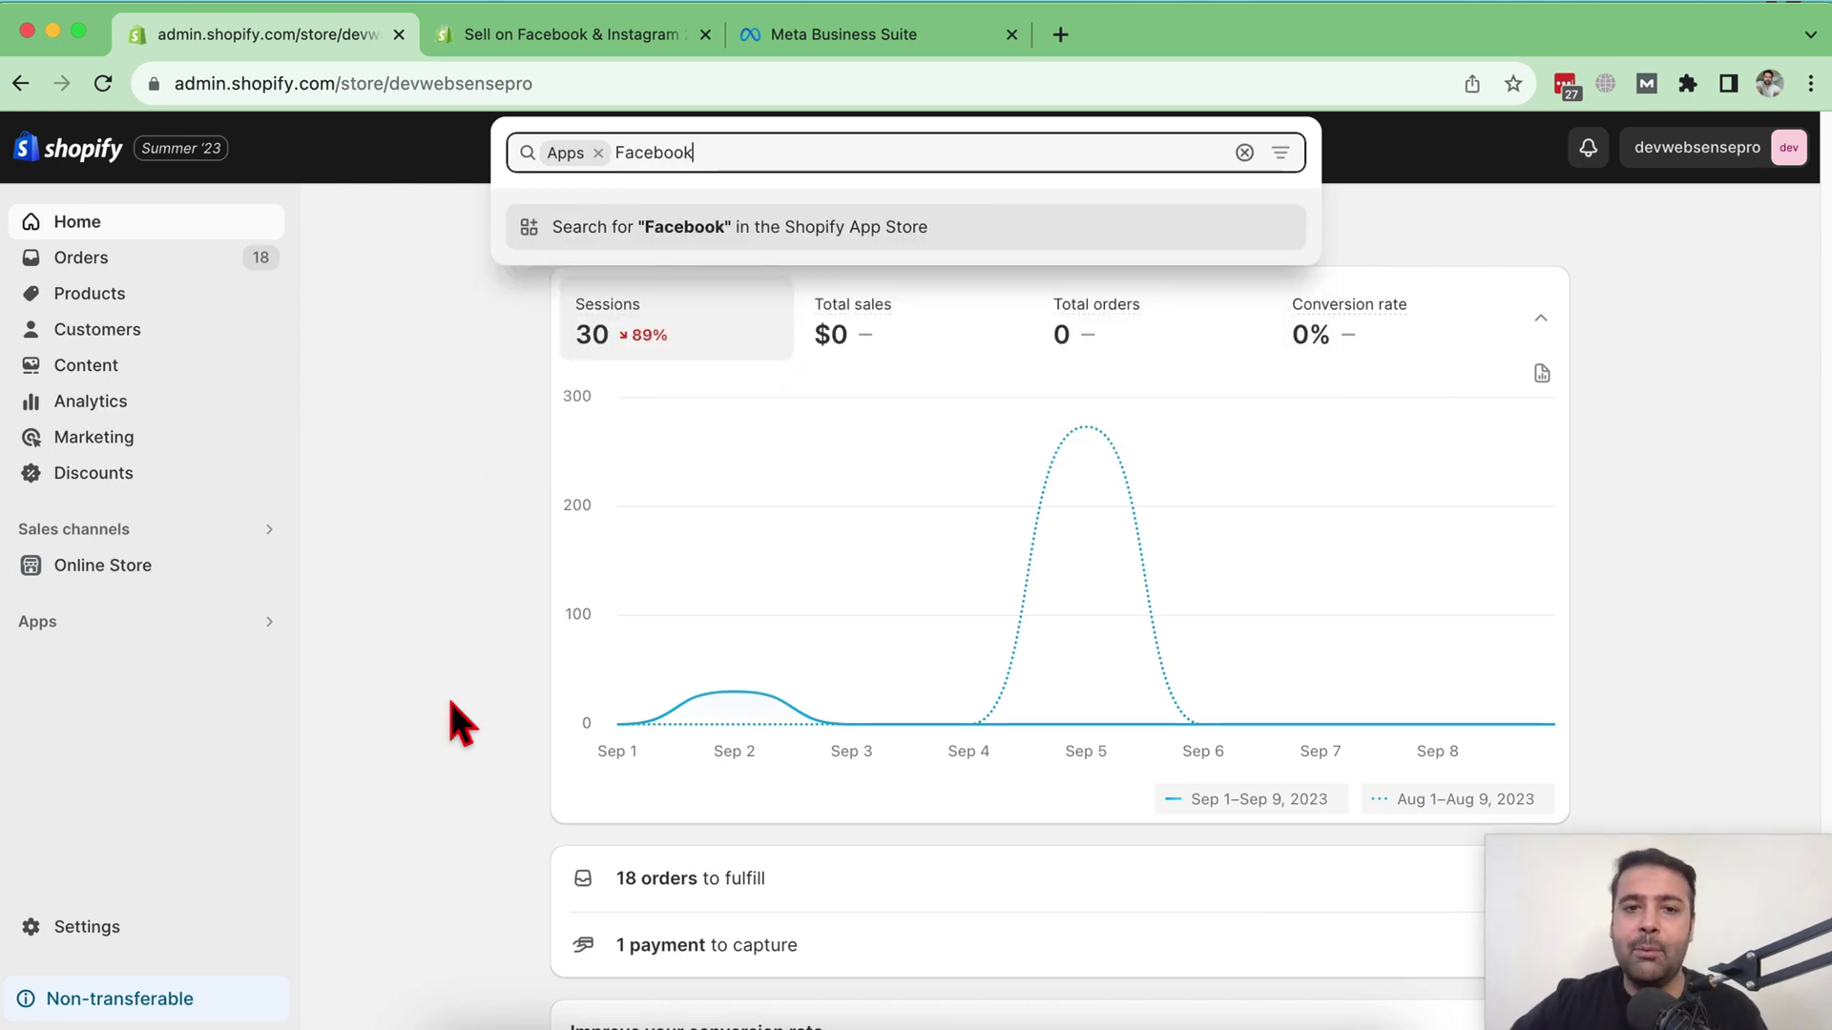
key("Return")
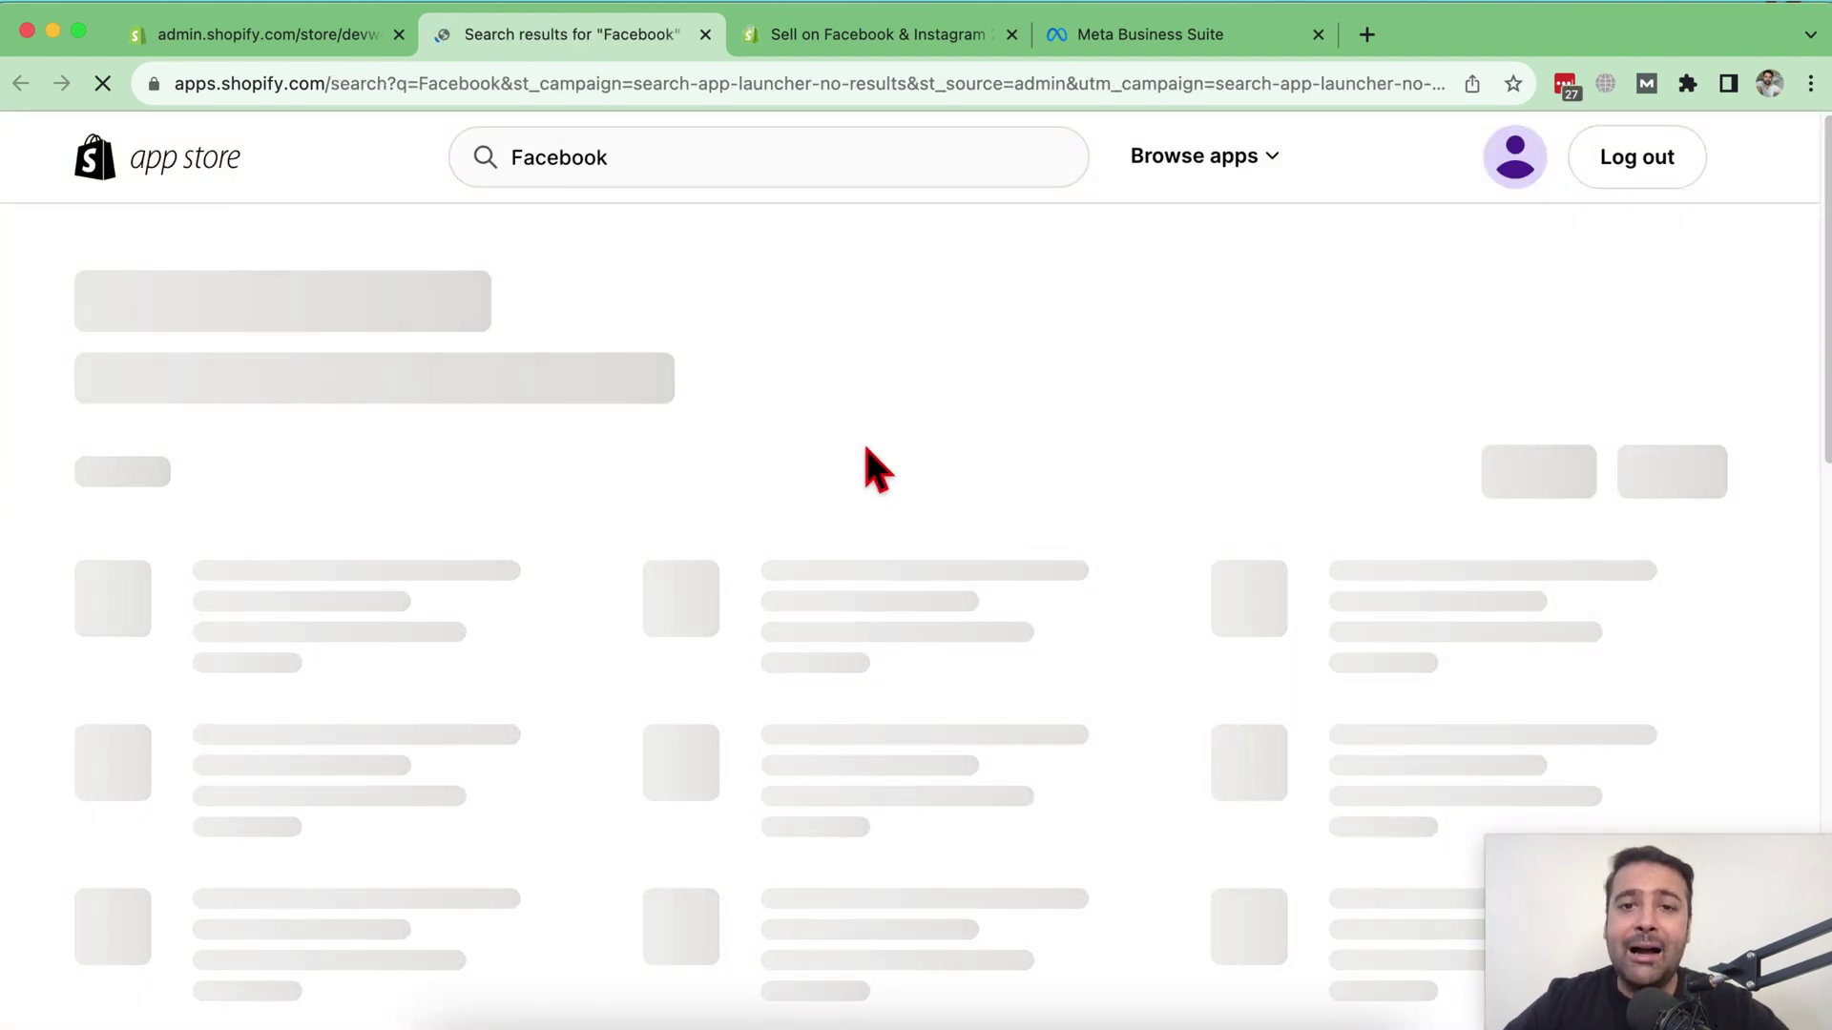
- Bring up the Sell on Facebook & Instagram app page and scroll through it
left_click(855, 38)
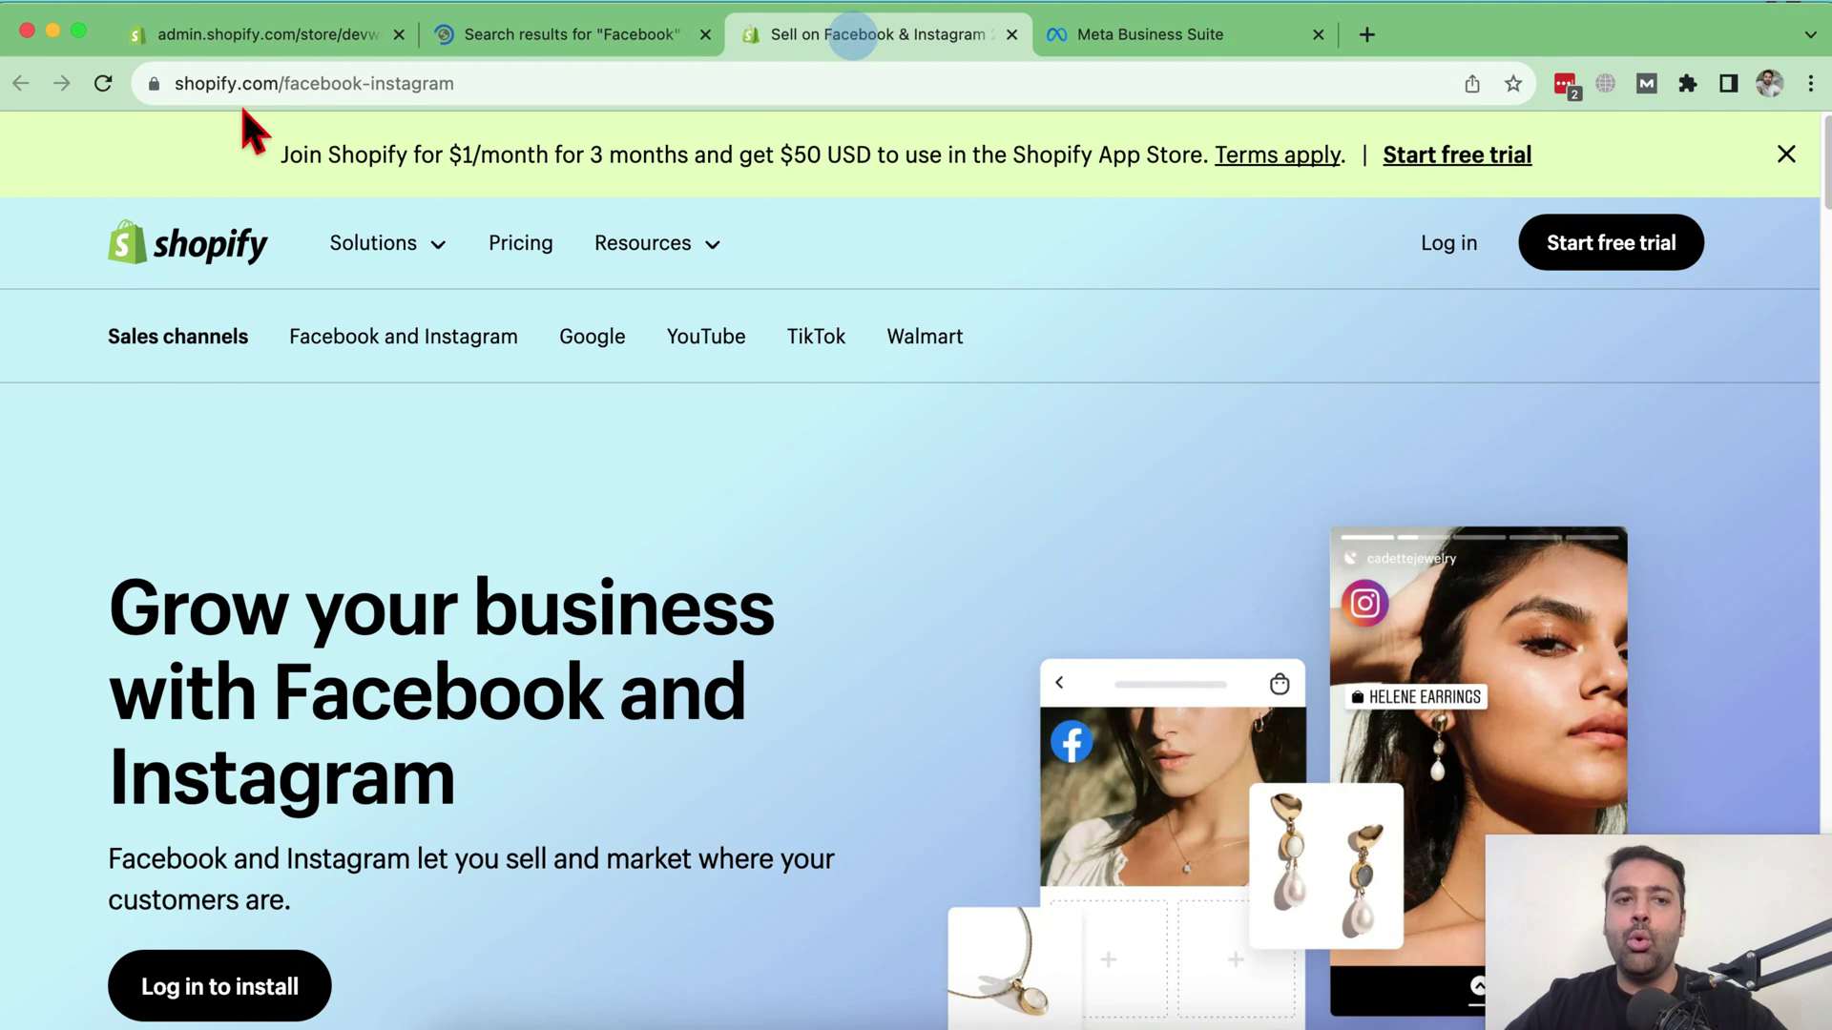
left_click(220, 83)
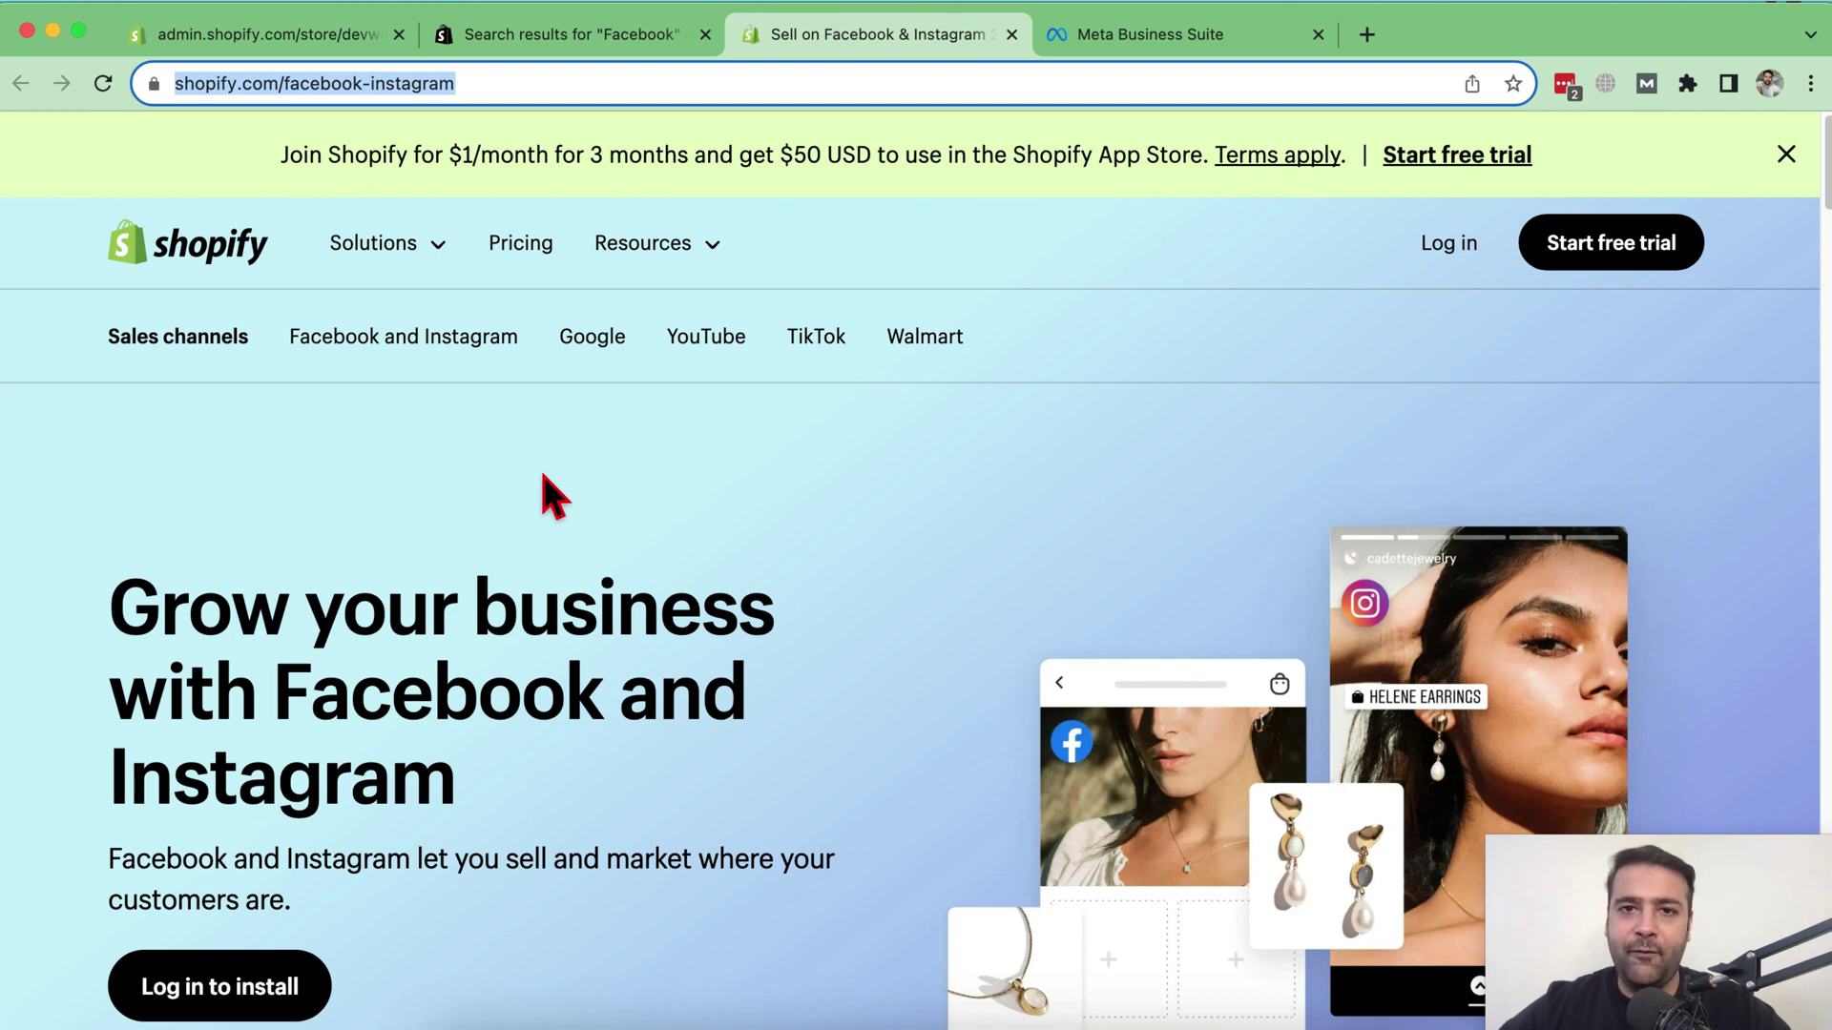
scroll(1117, 425, "down", 3)
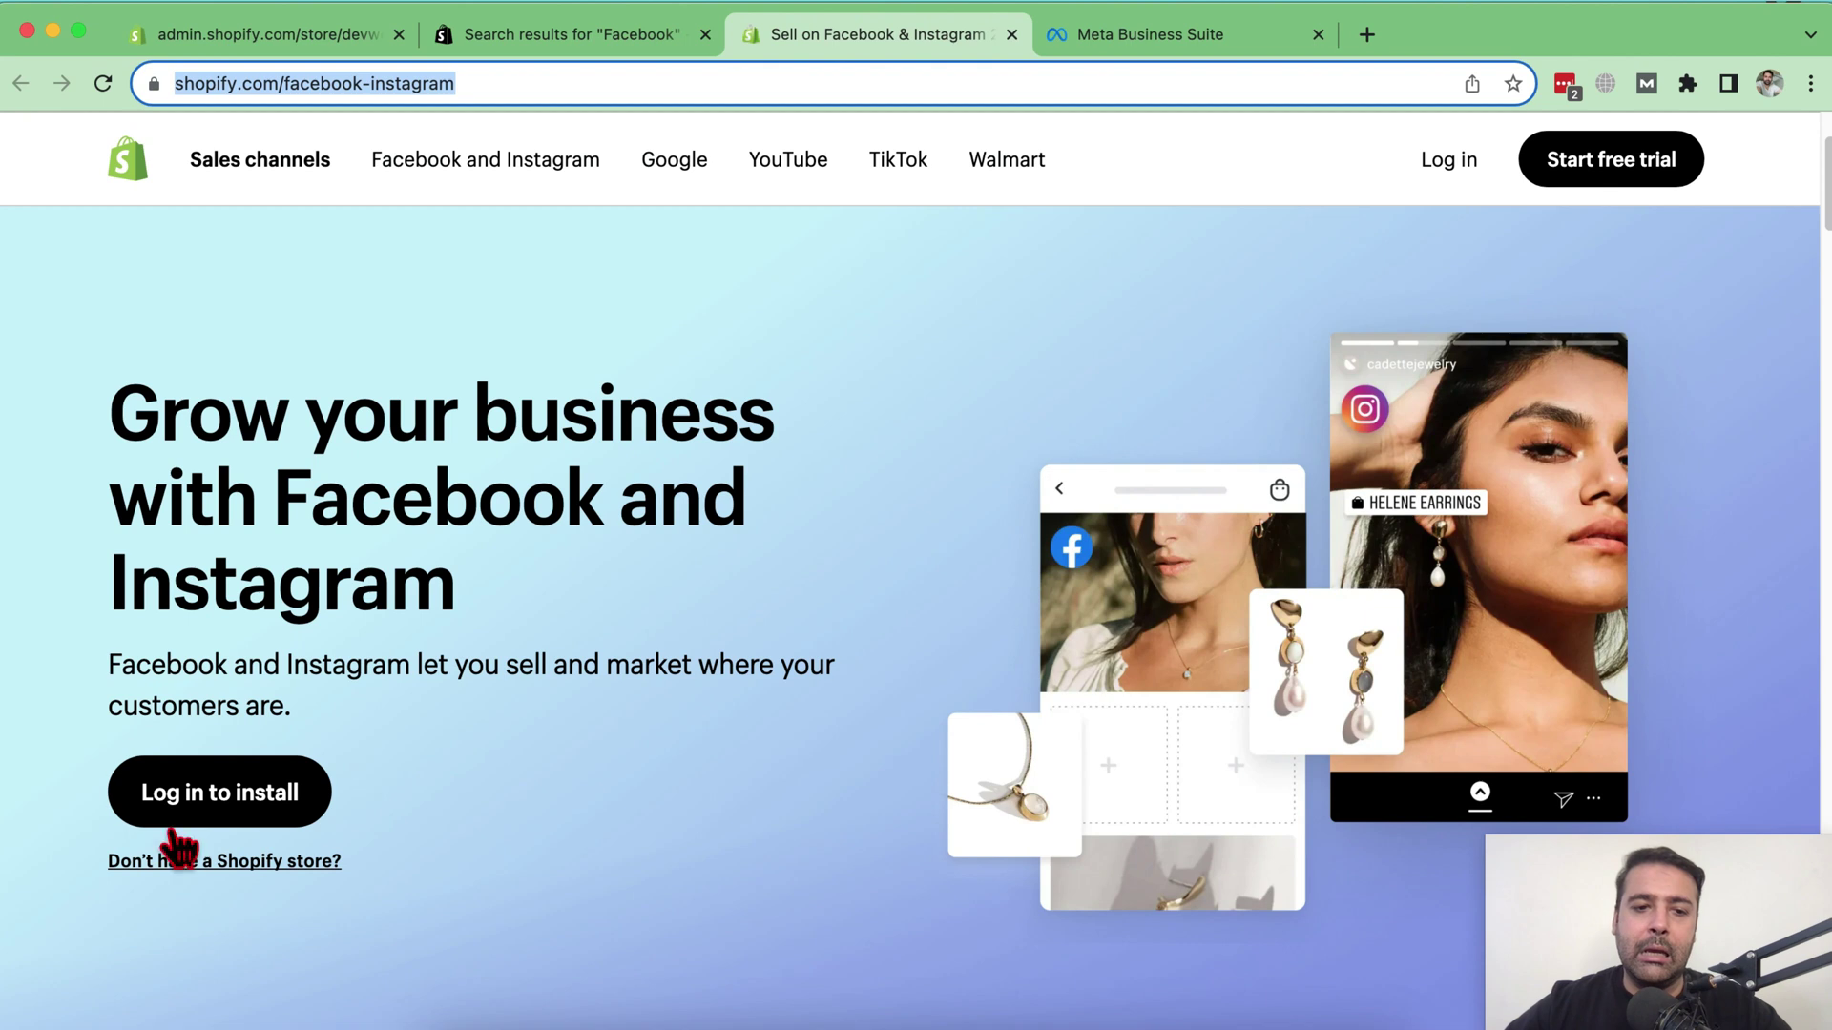
- Log in to install the channel and pick the devwebsensepro store from the store list
left_click(283, 810)
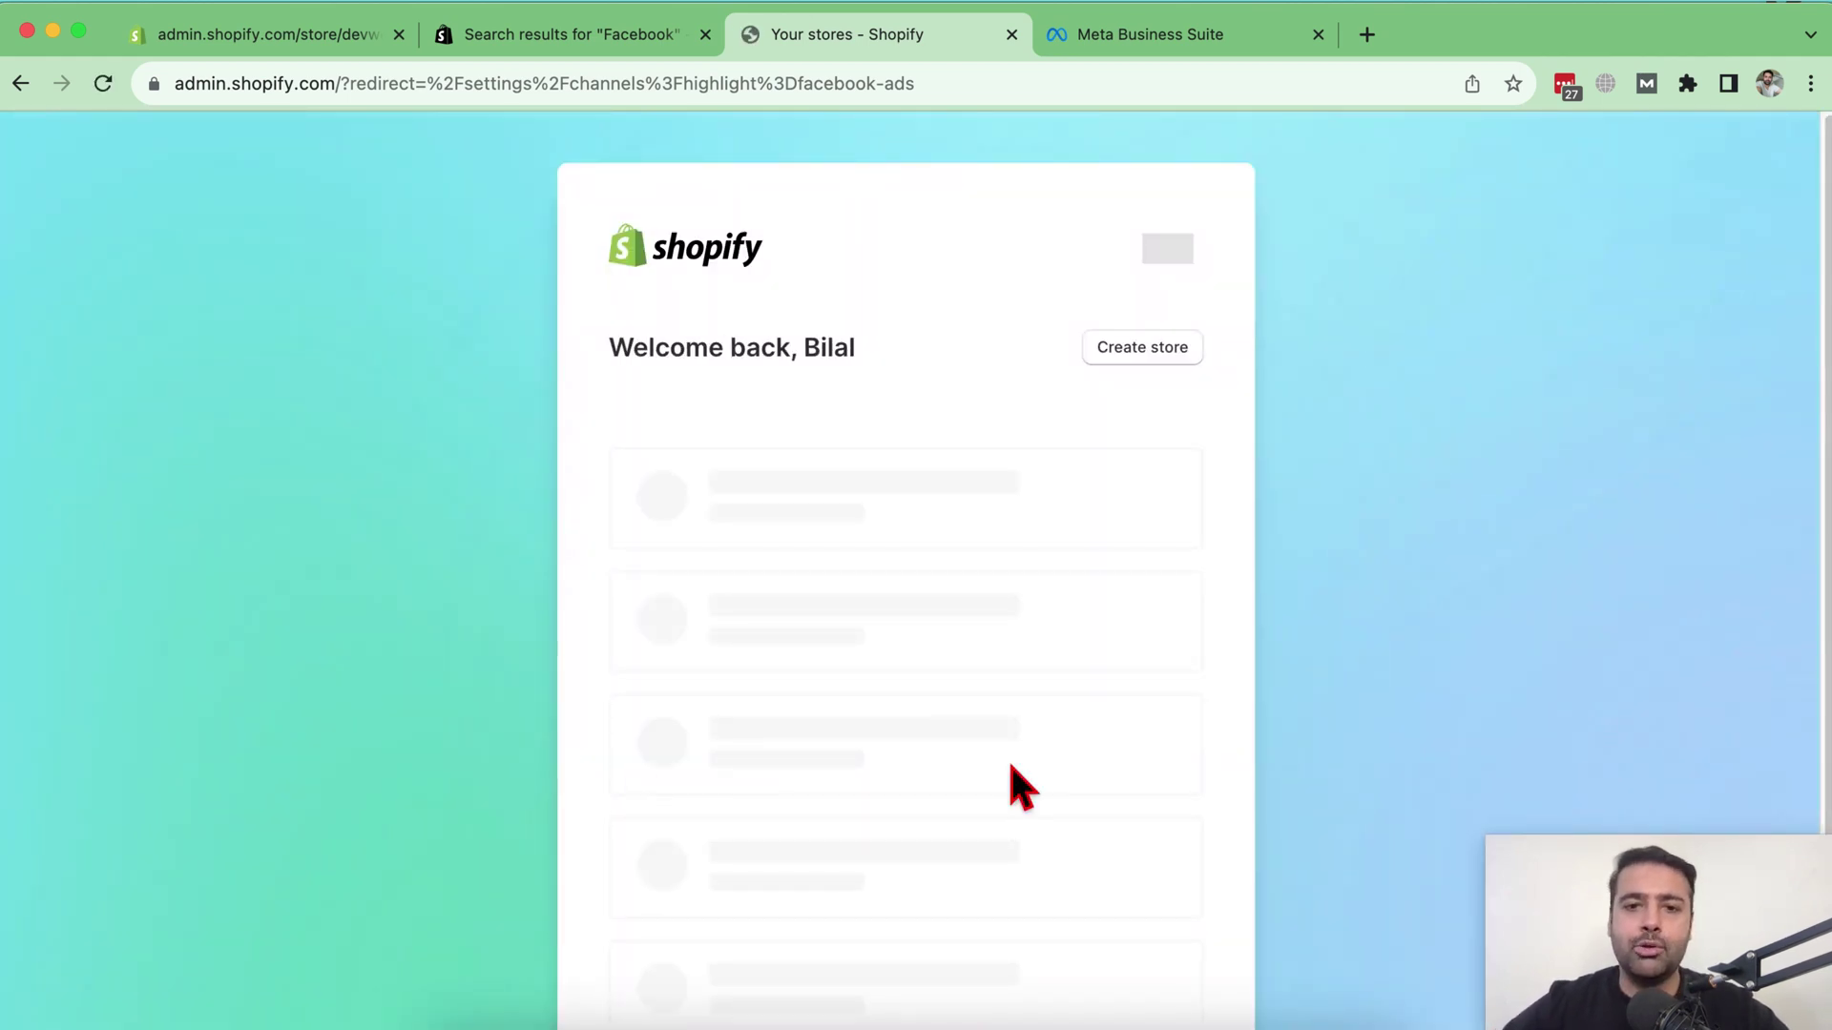
scroll(1111, 606, "down", 10)
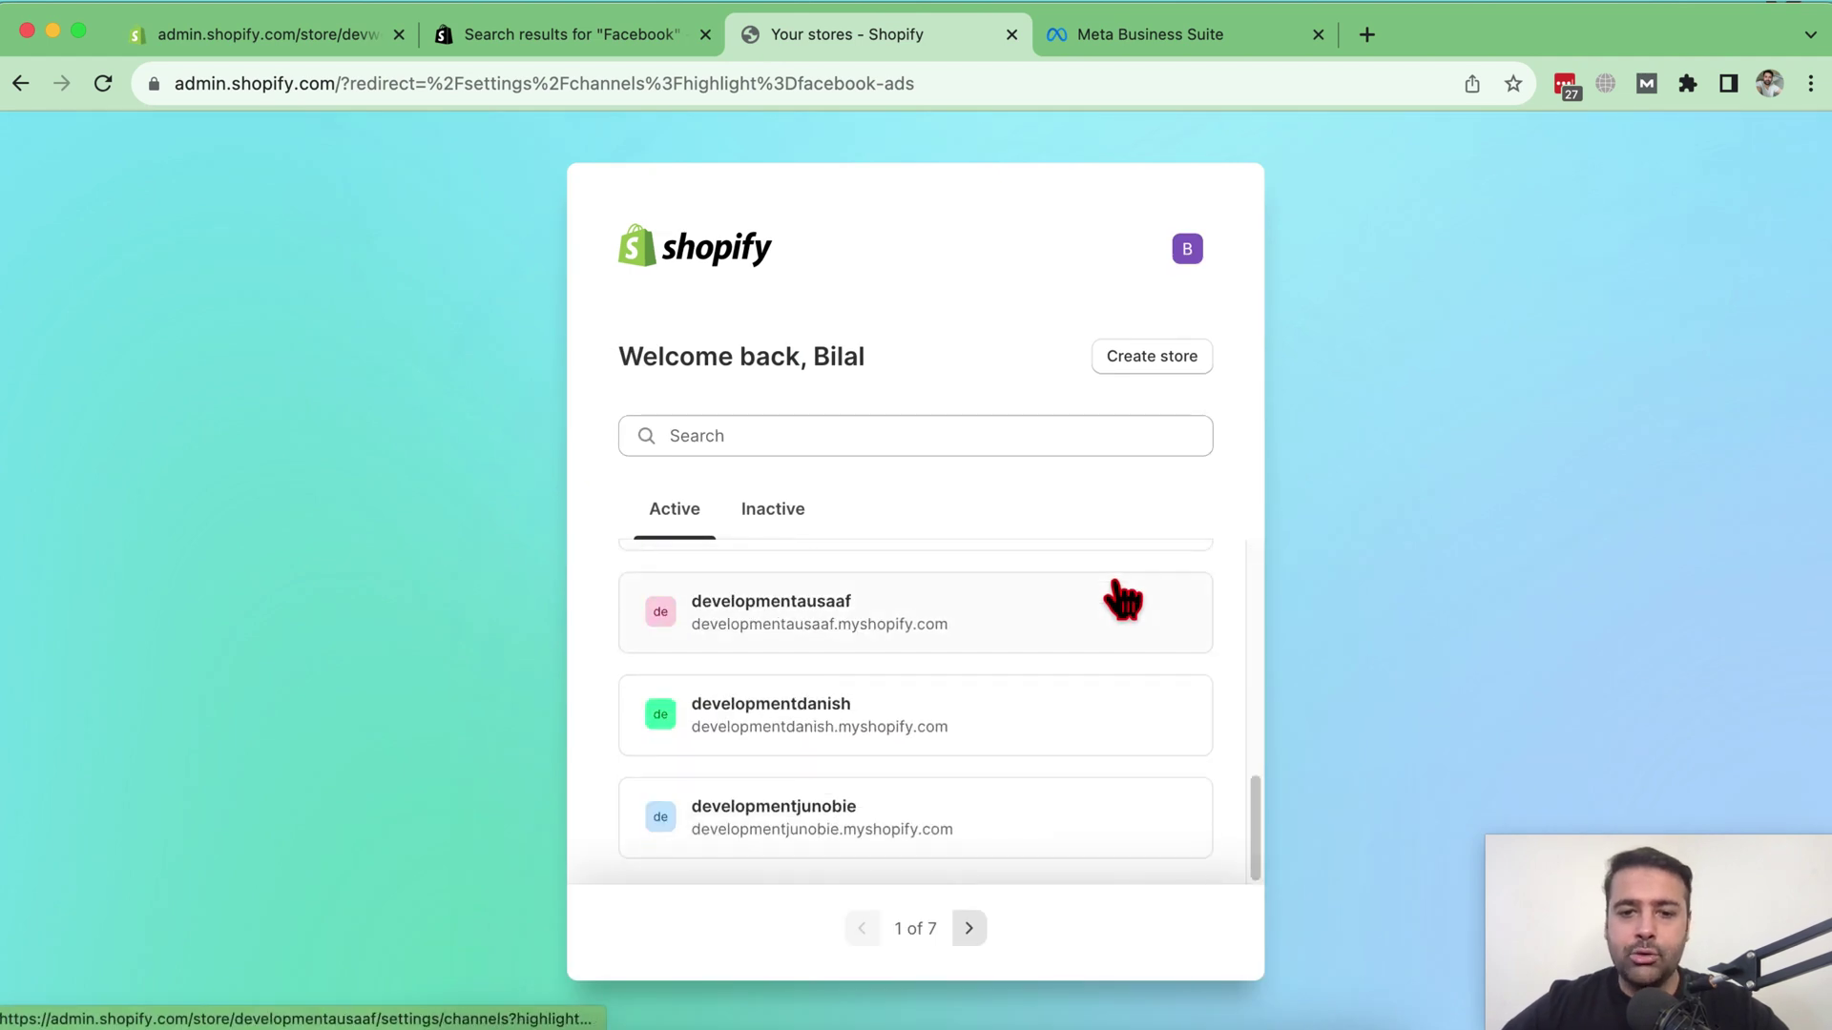
left_click(872, 434)
type("developmen")
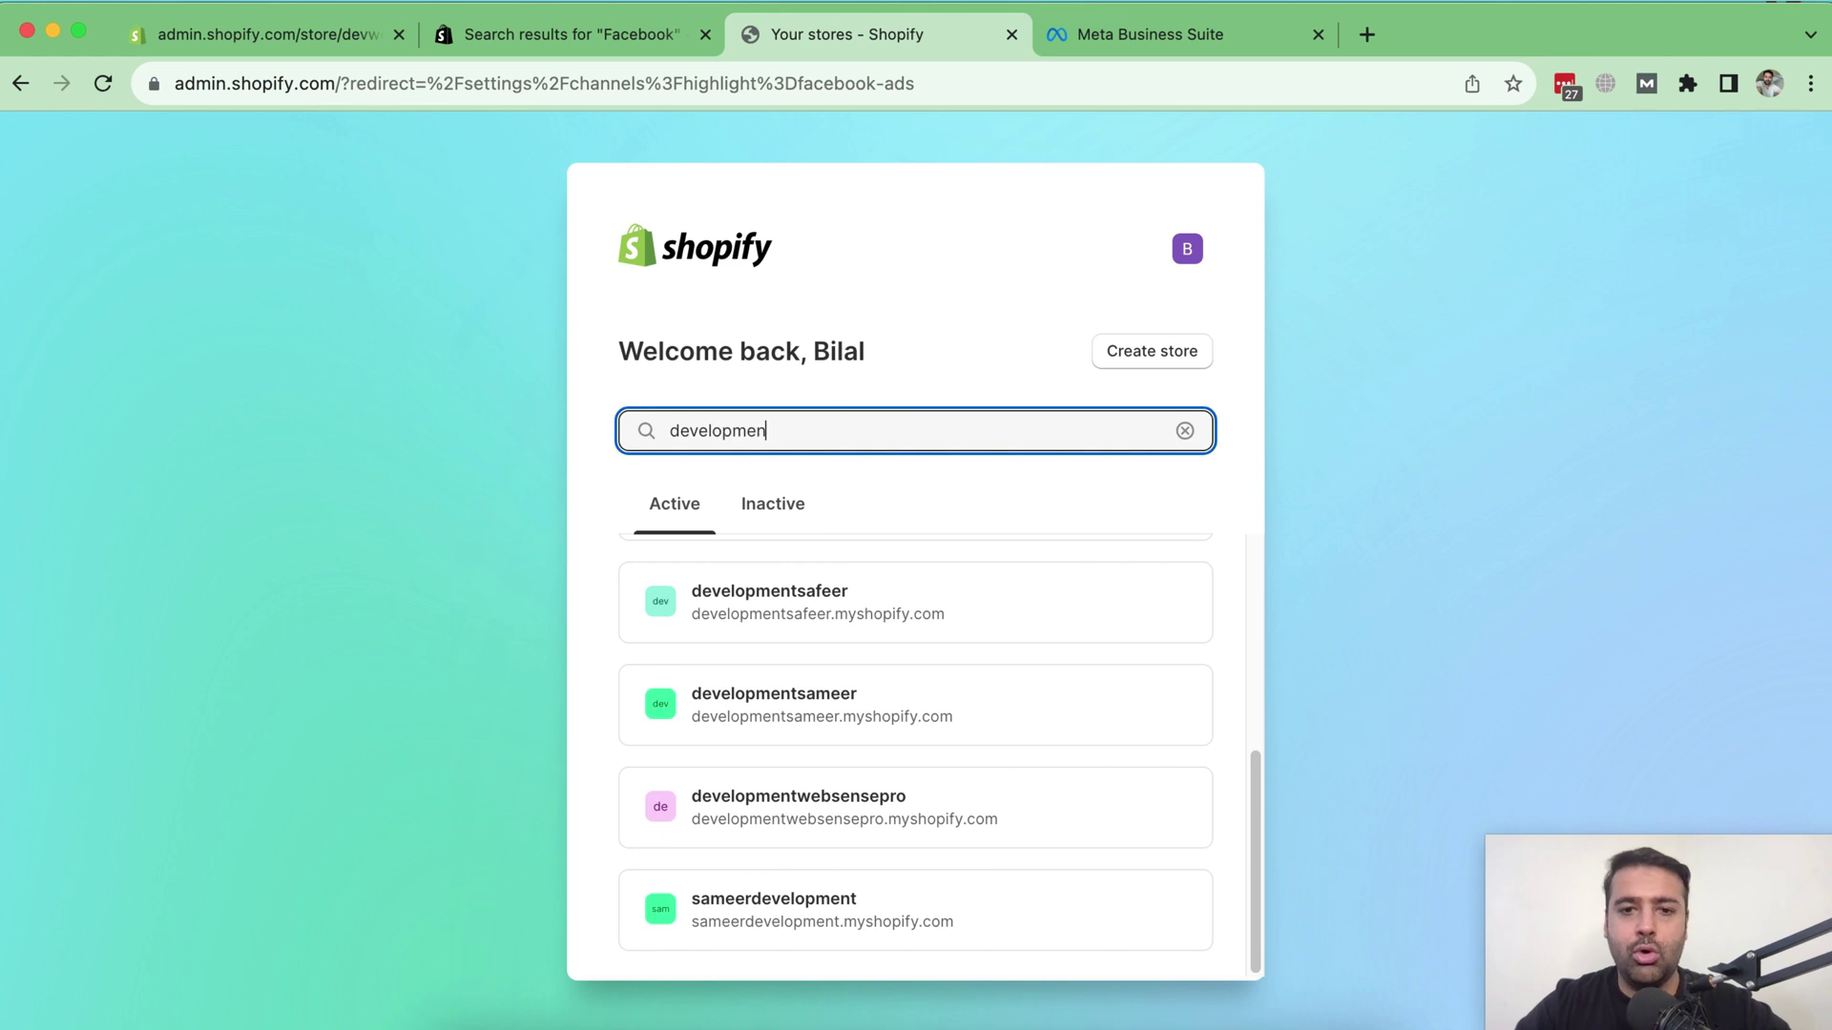
type("t")
key("super+a")
type("devwebsense")
left_click(966, 601)
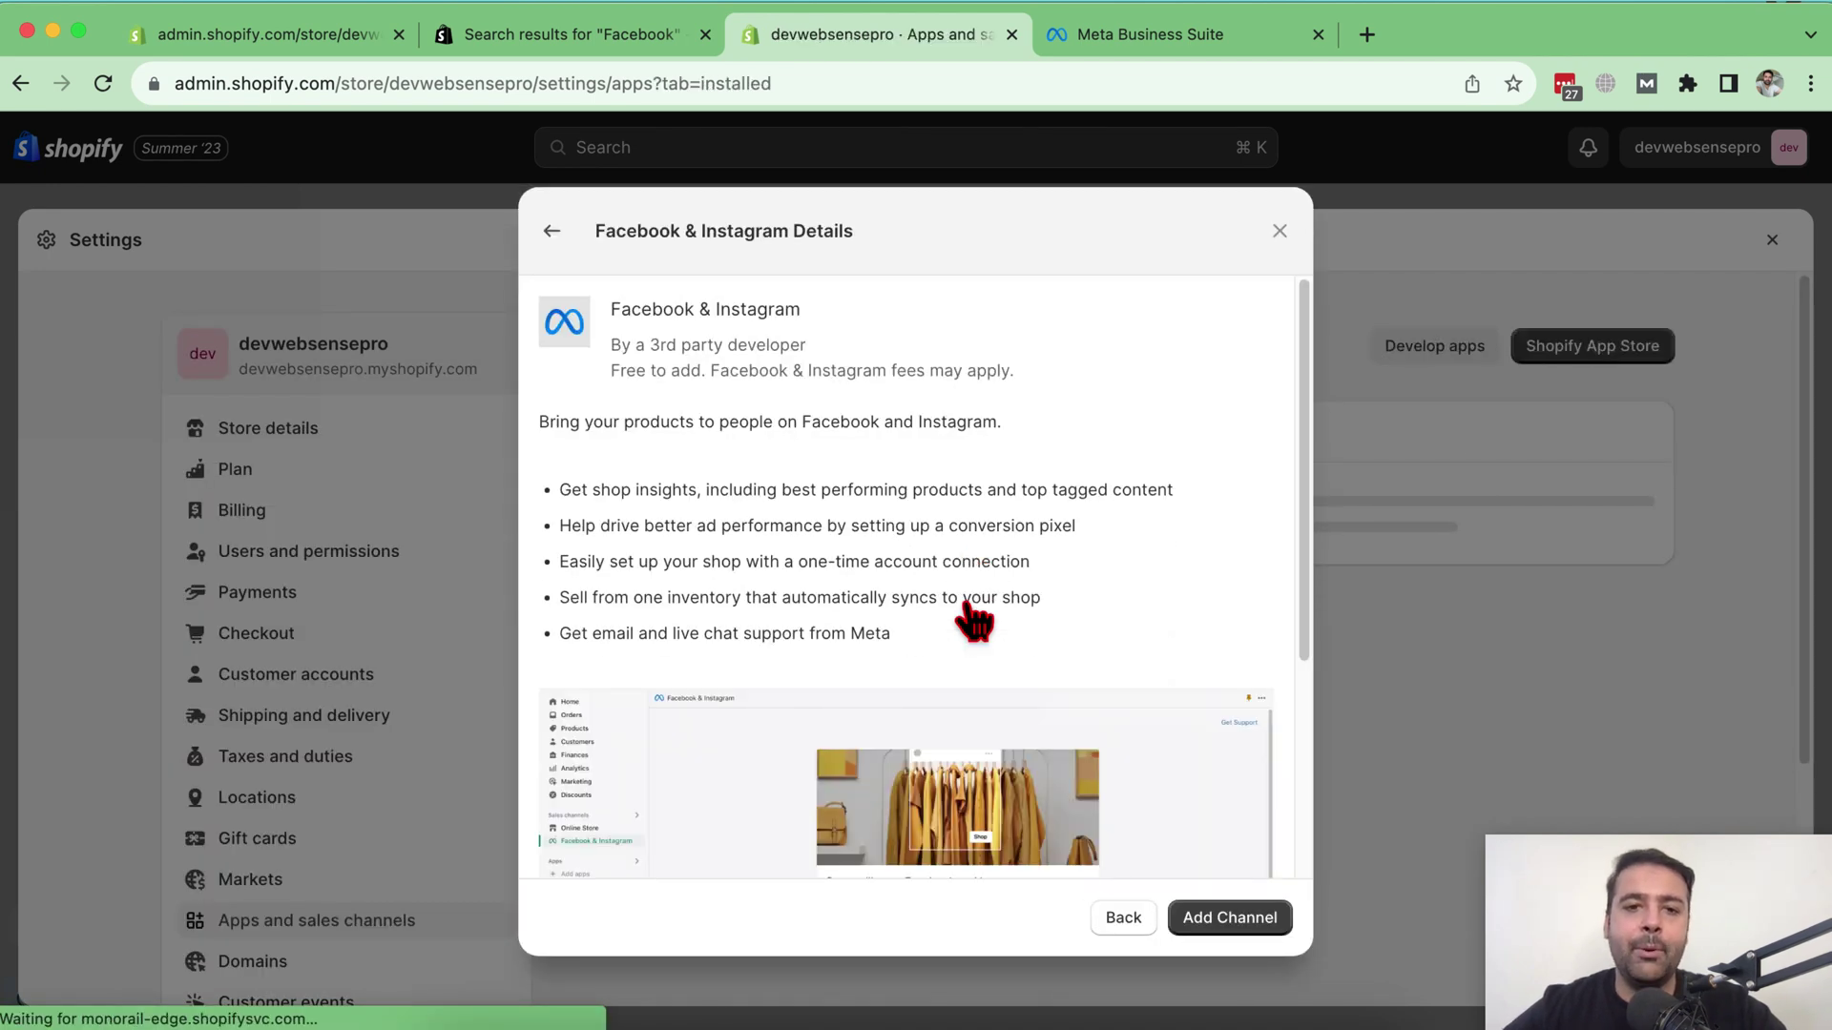
- Add the Facebook & Instagram channel from its Details dialog and approve it with Update sales channel
scroll(1068, 506, "down", 5)
scroll(1083, 630, "up", 5)
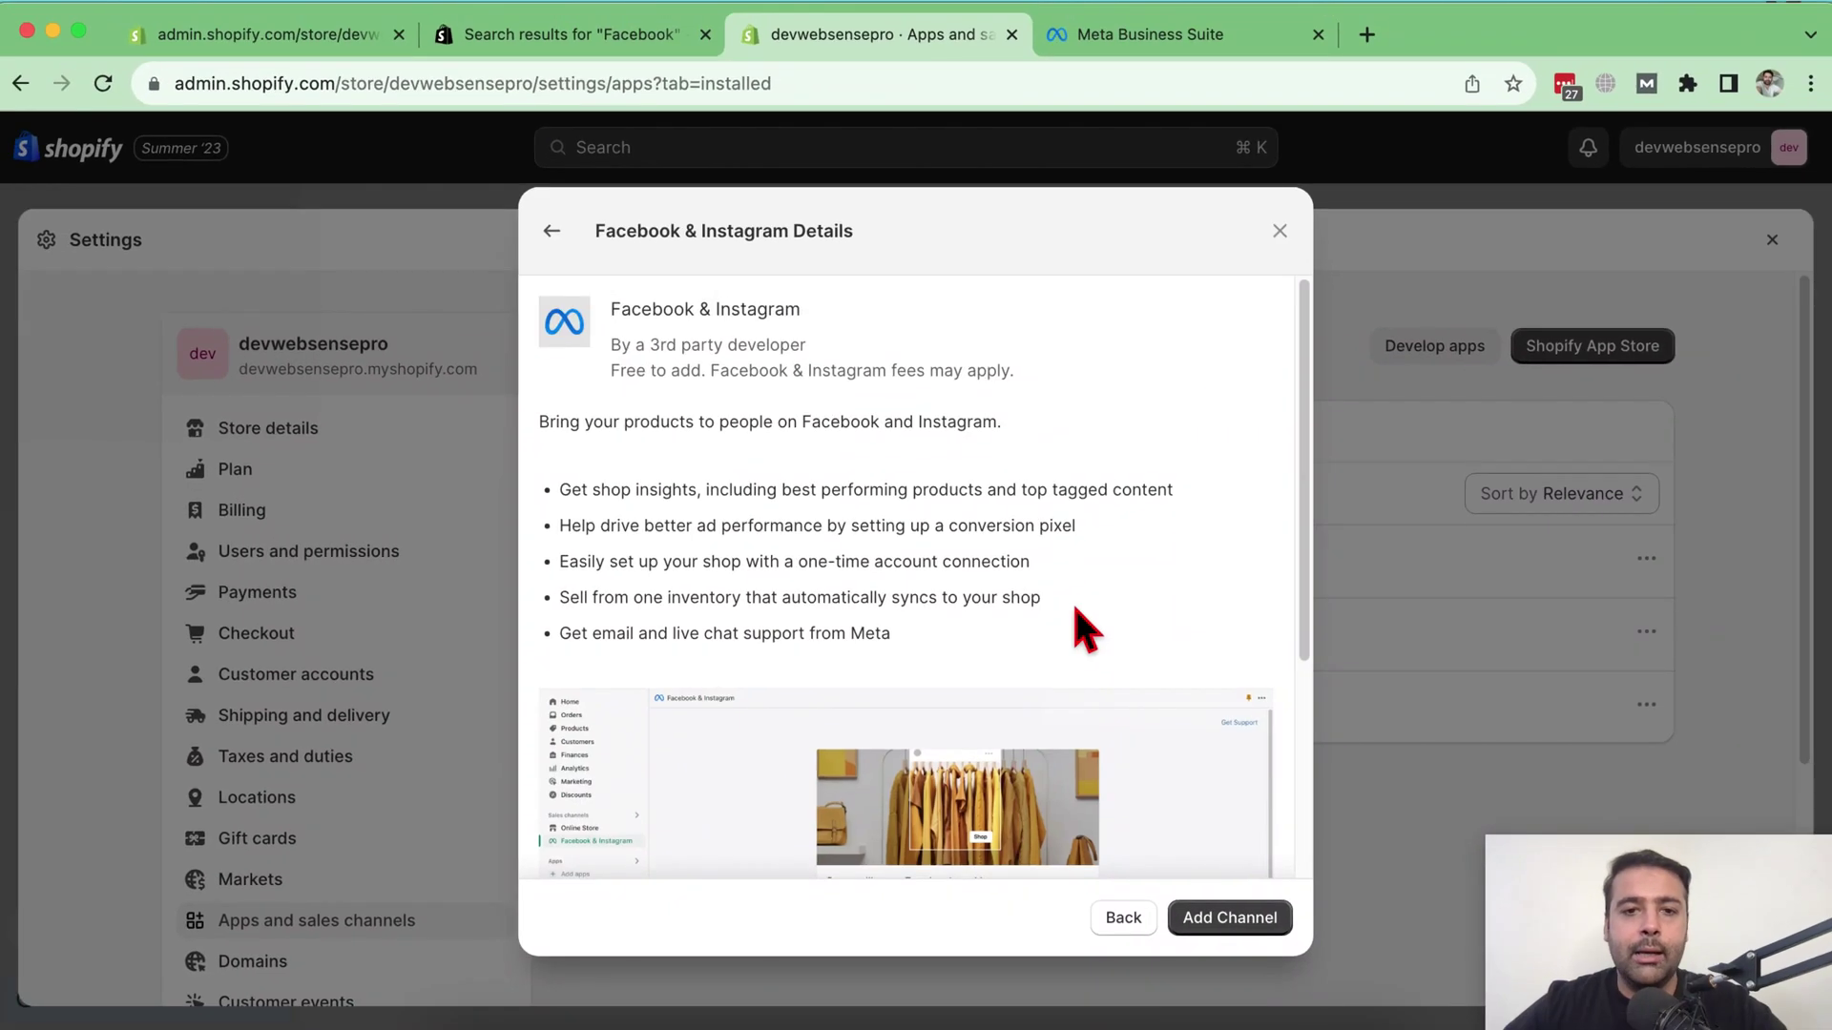
scroll(1104, 534, "down", 5)
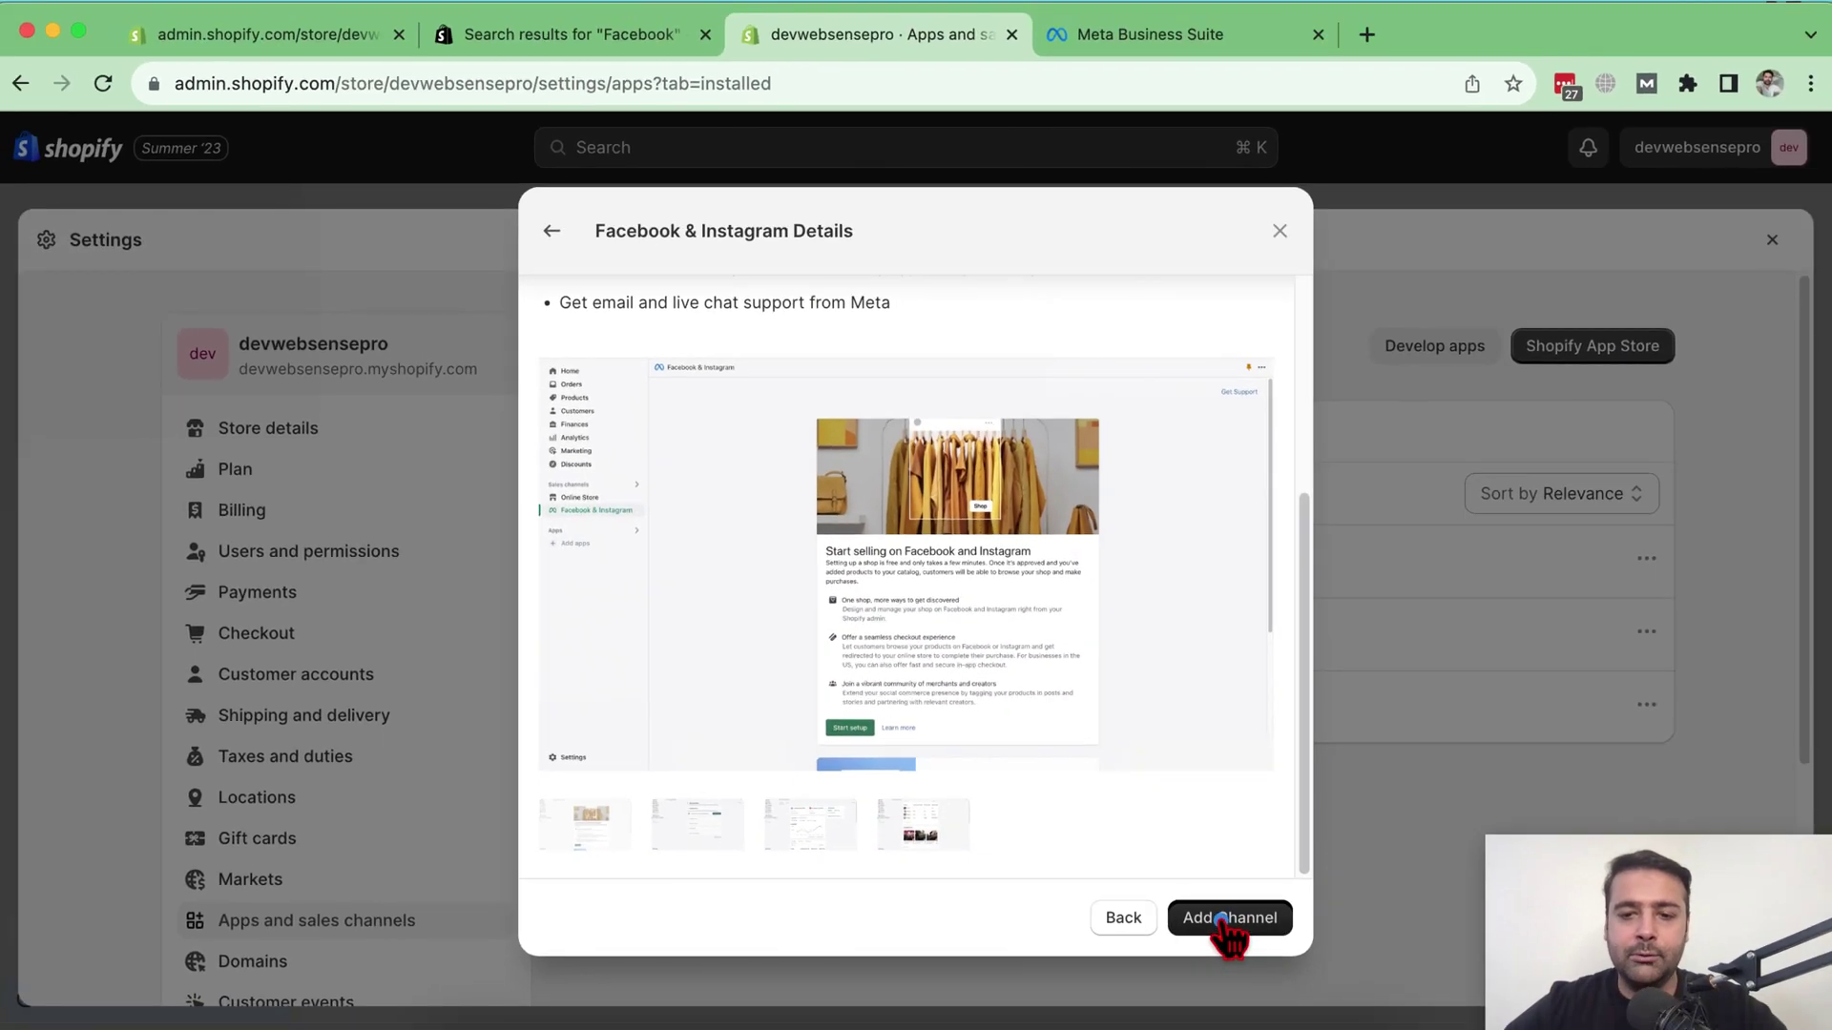
left_click(1252, 952)
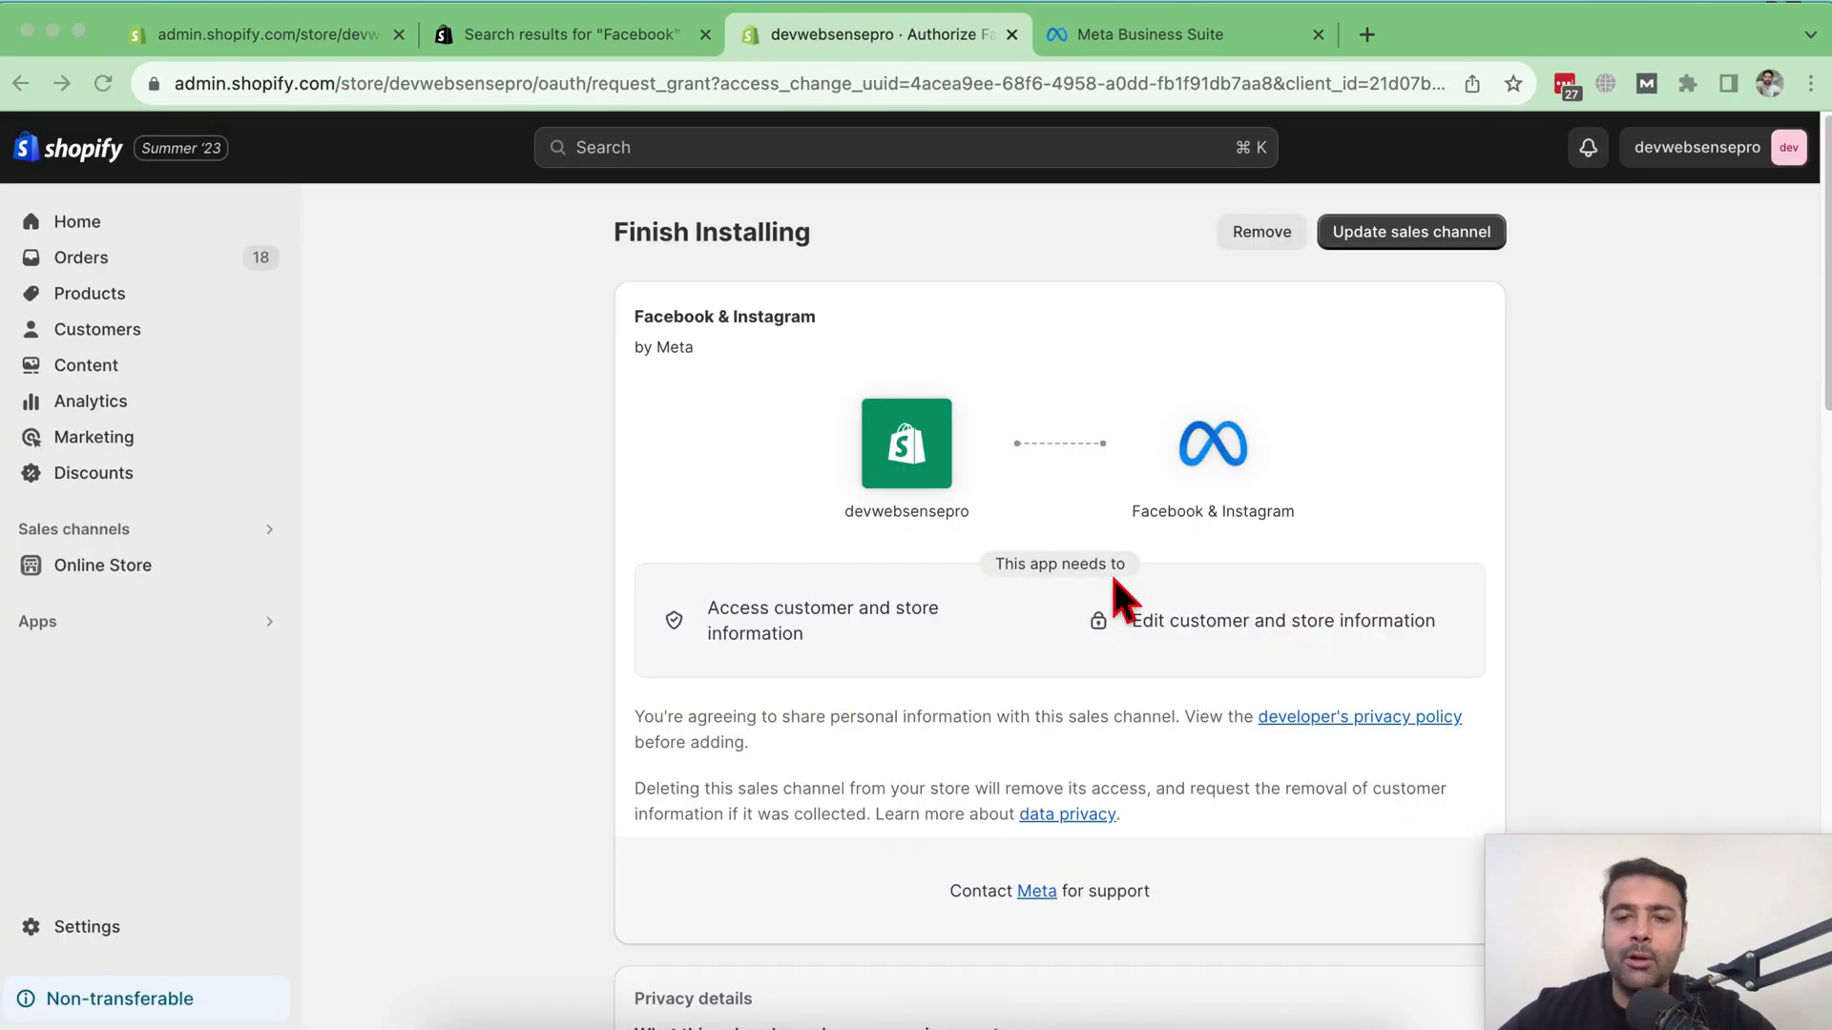
scroll(1268, 666, "down", 5)
scroll(1277, 668, "up", 5)
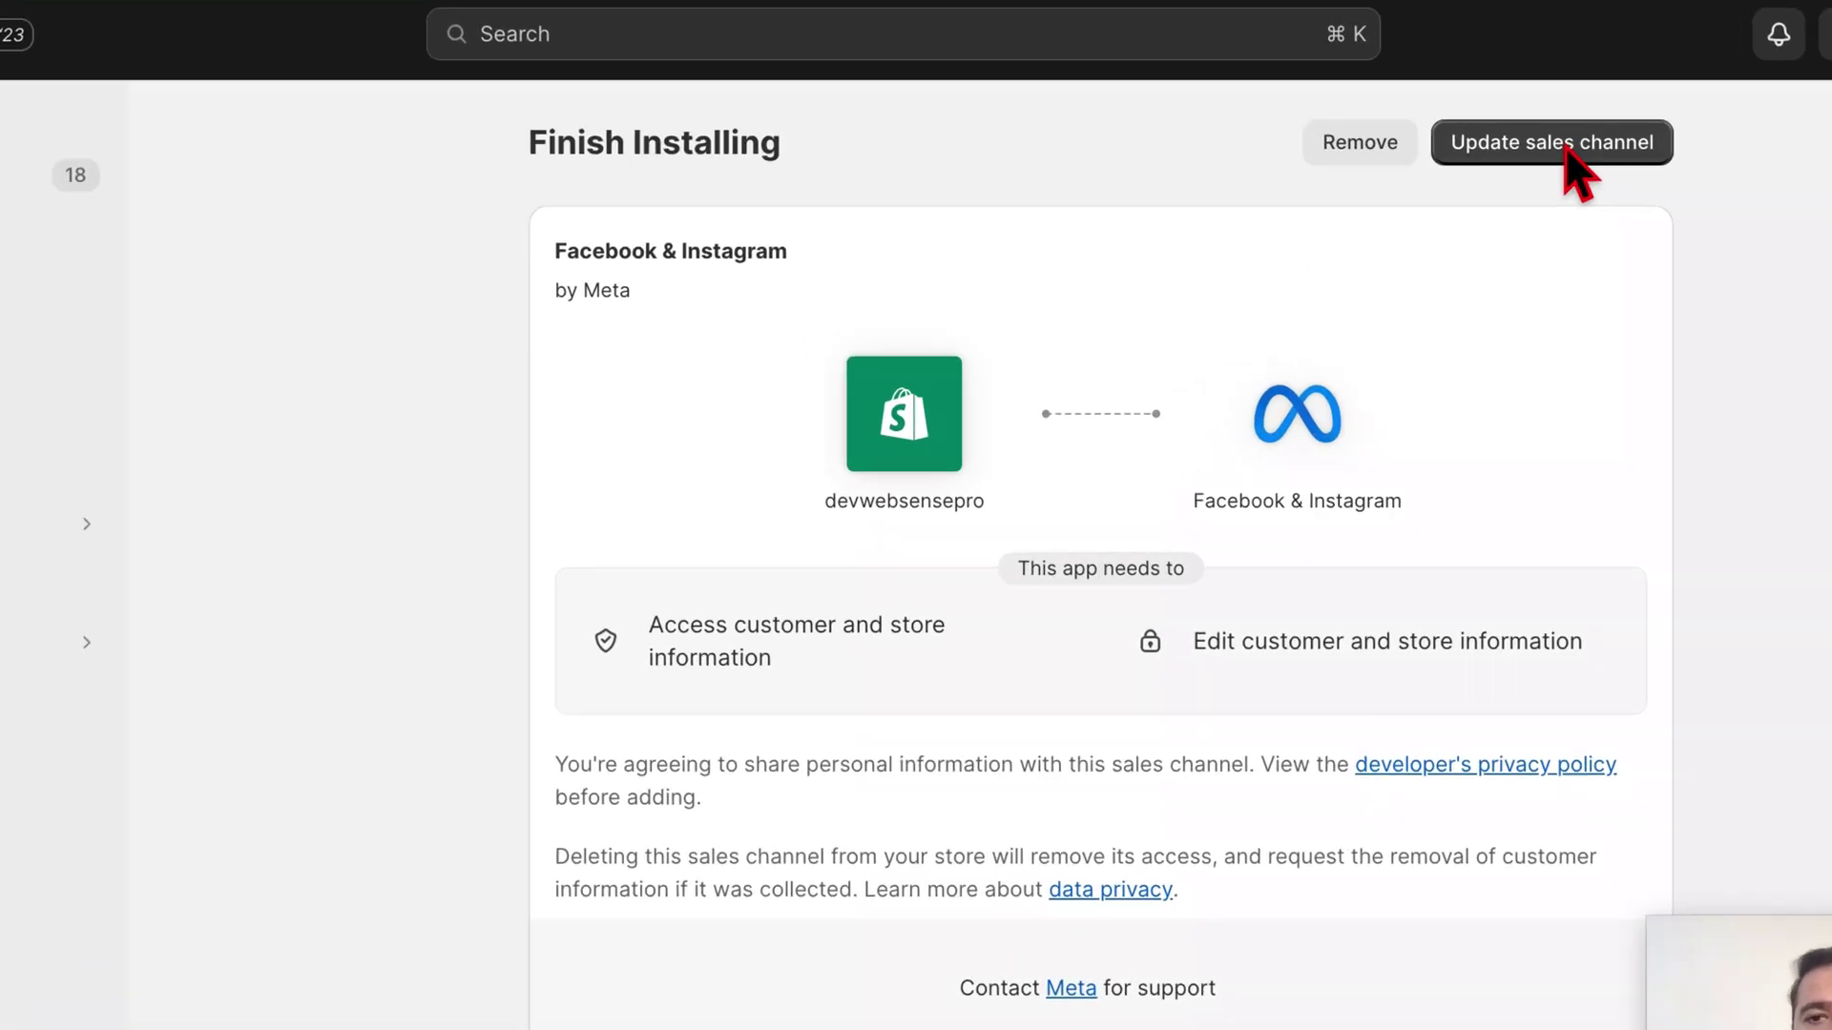
left_click(1421, 232)
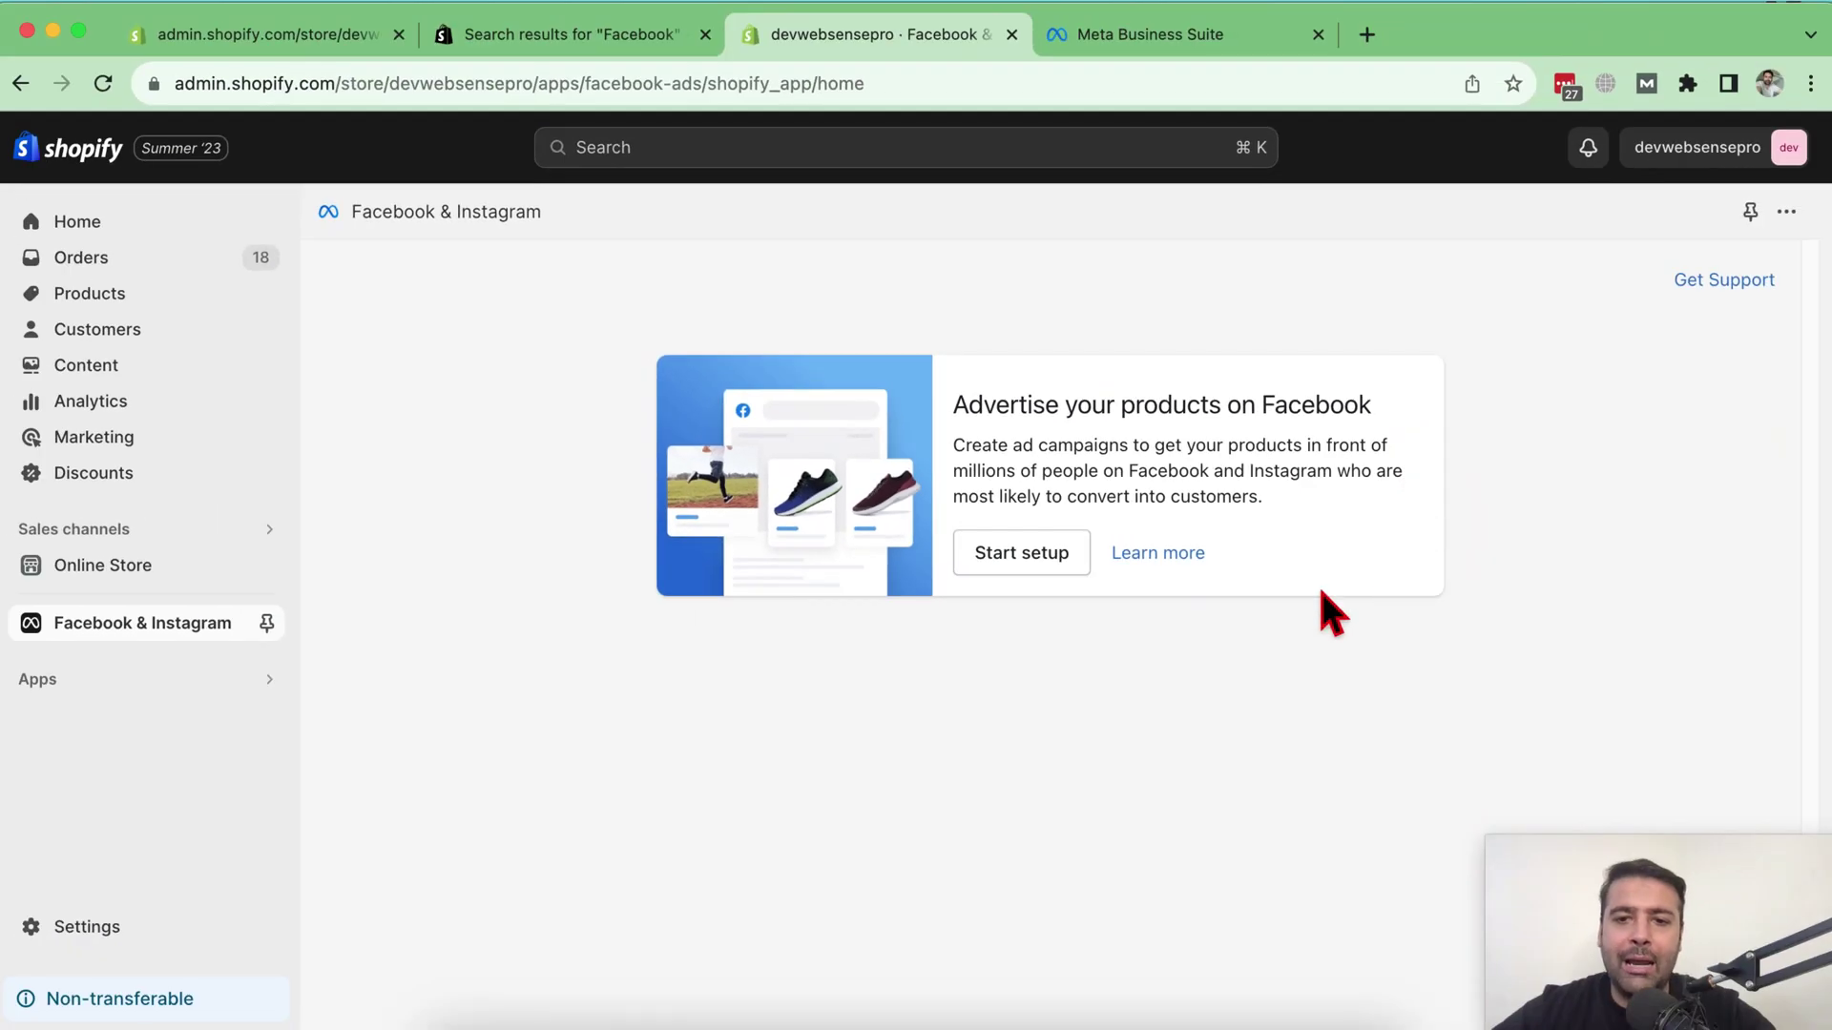
- Start Facebook marketing setup and link the previously used Facebook login to list business accounts
left_click(1035, 570)
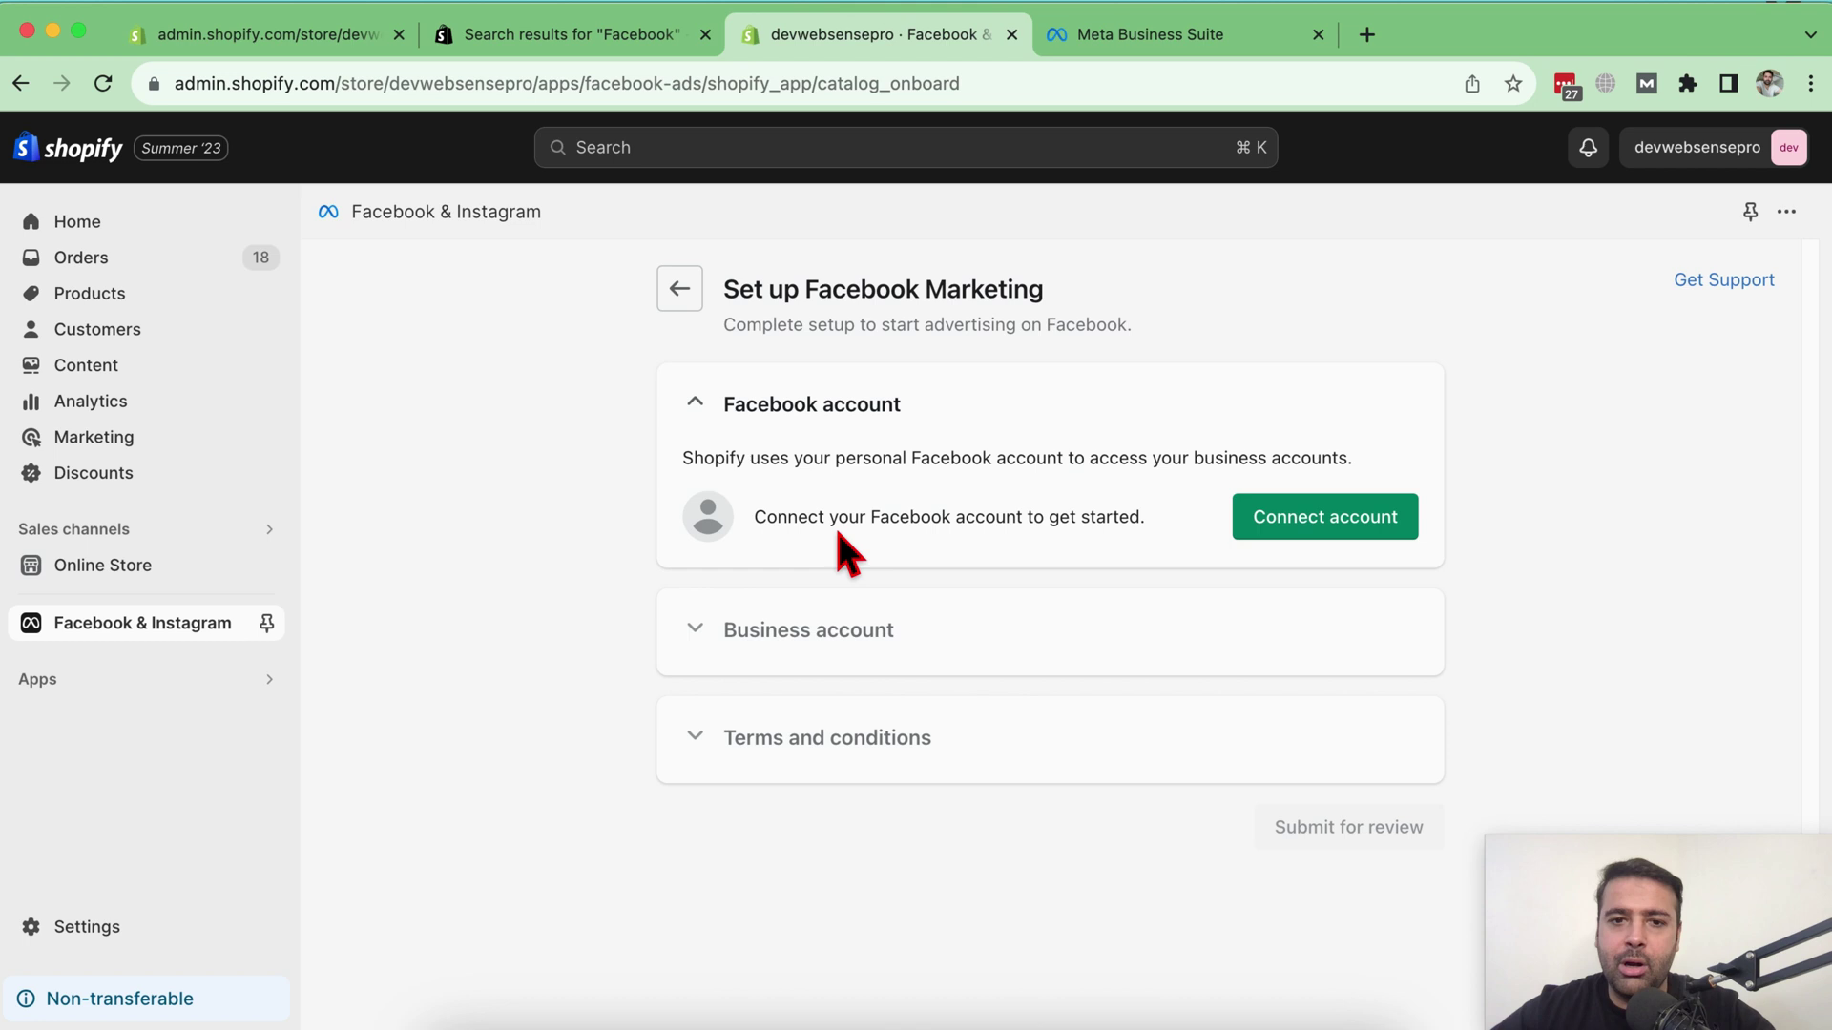
left_click(1324, 524)
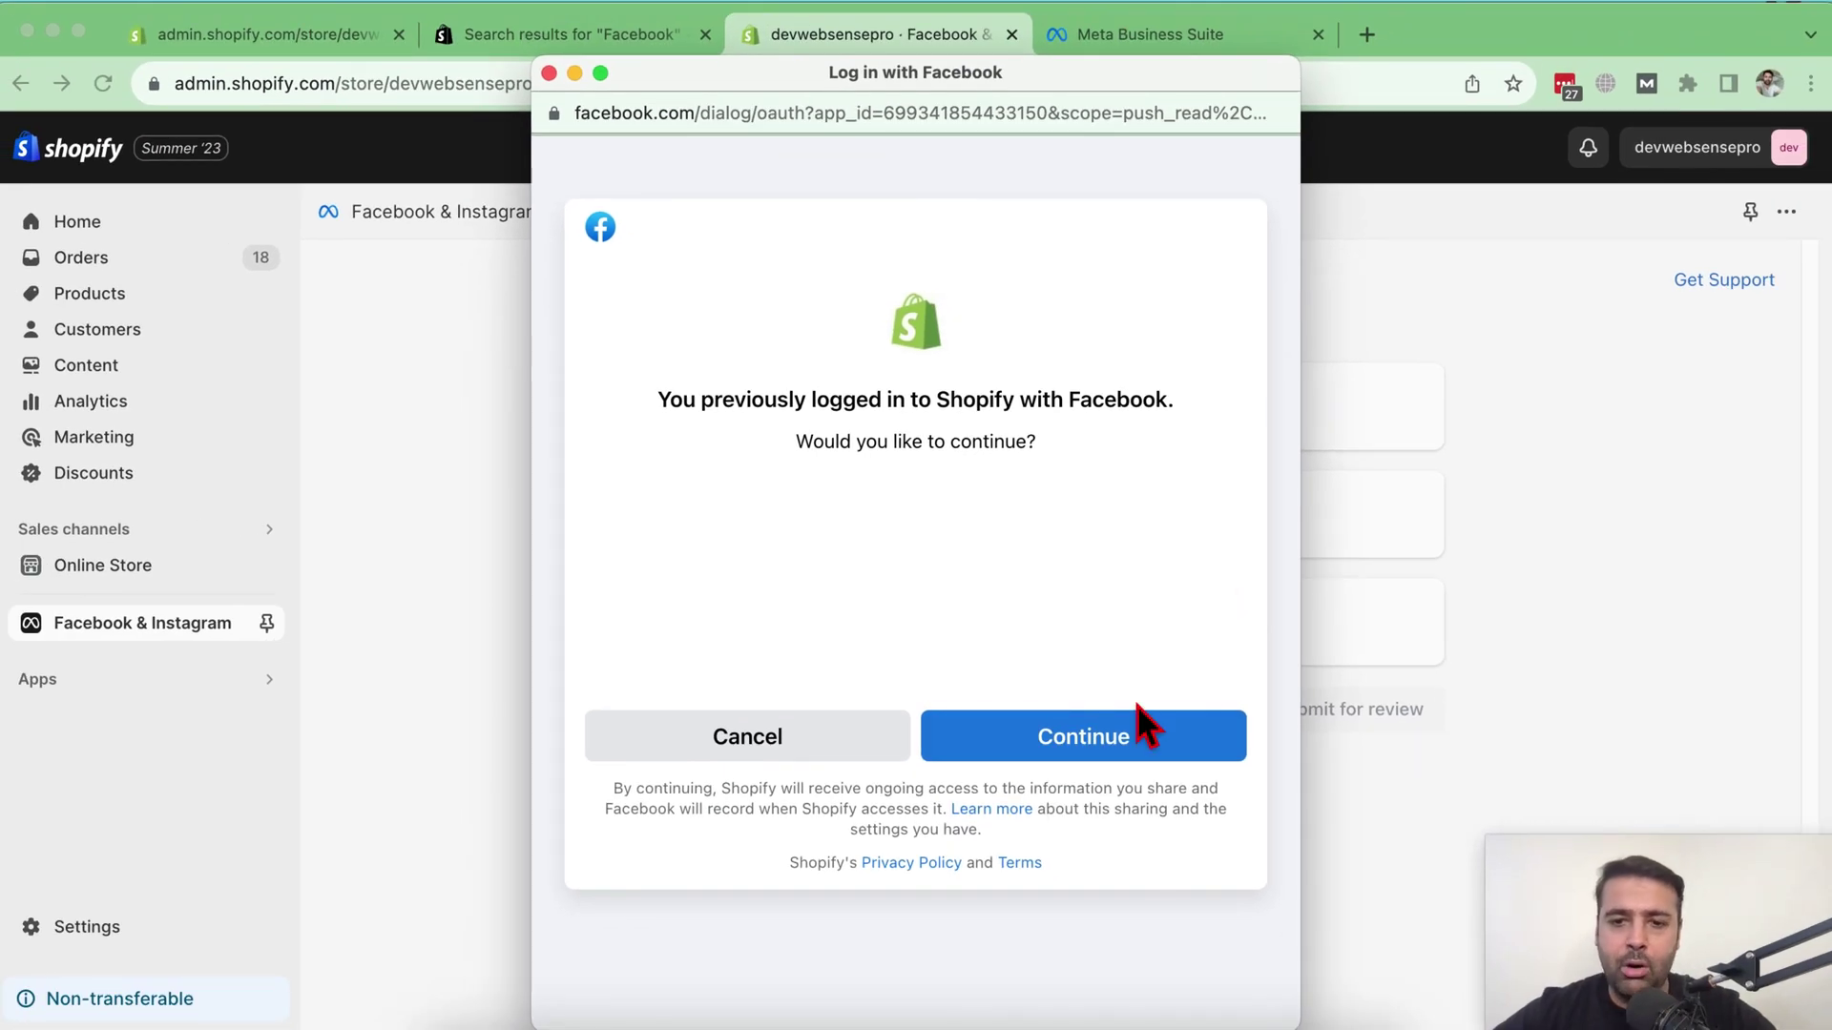
left_click(1097, 763)
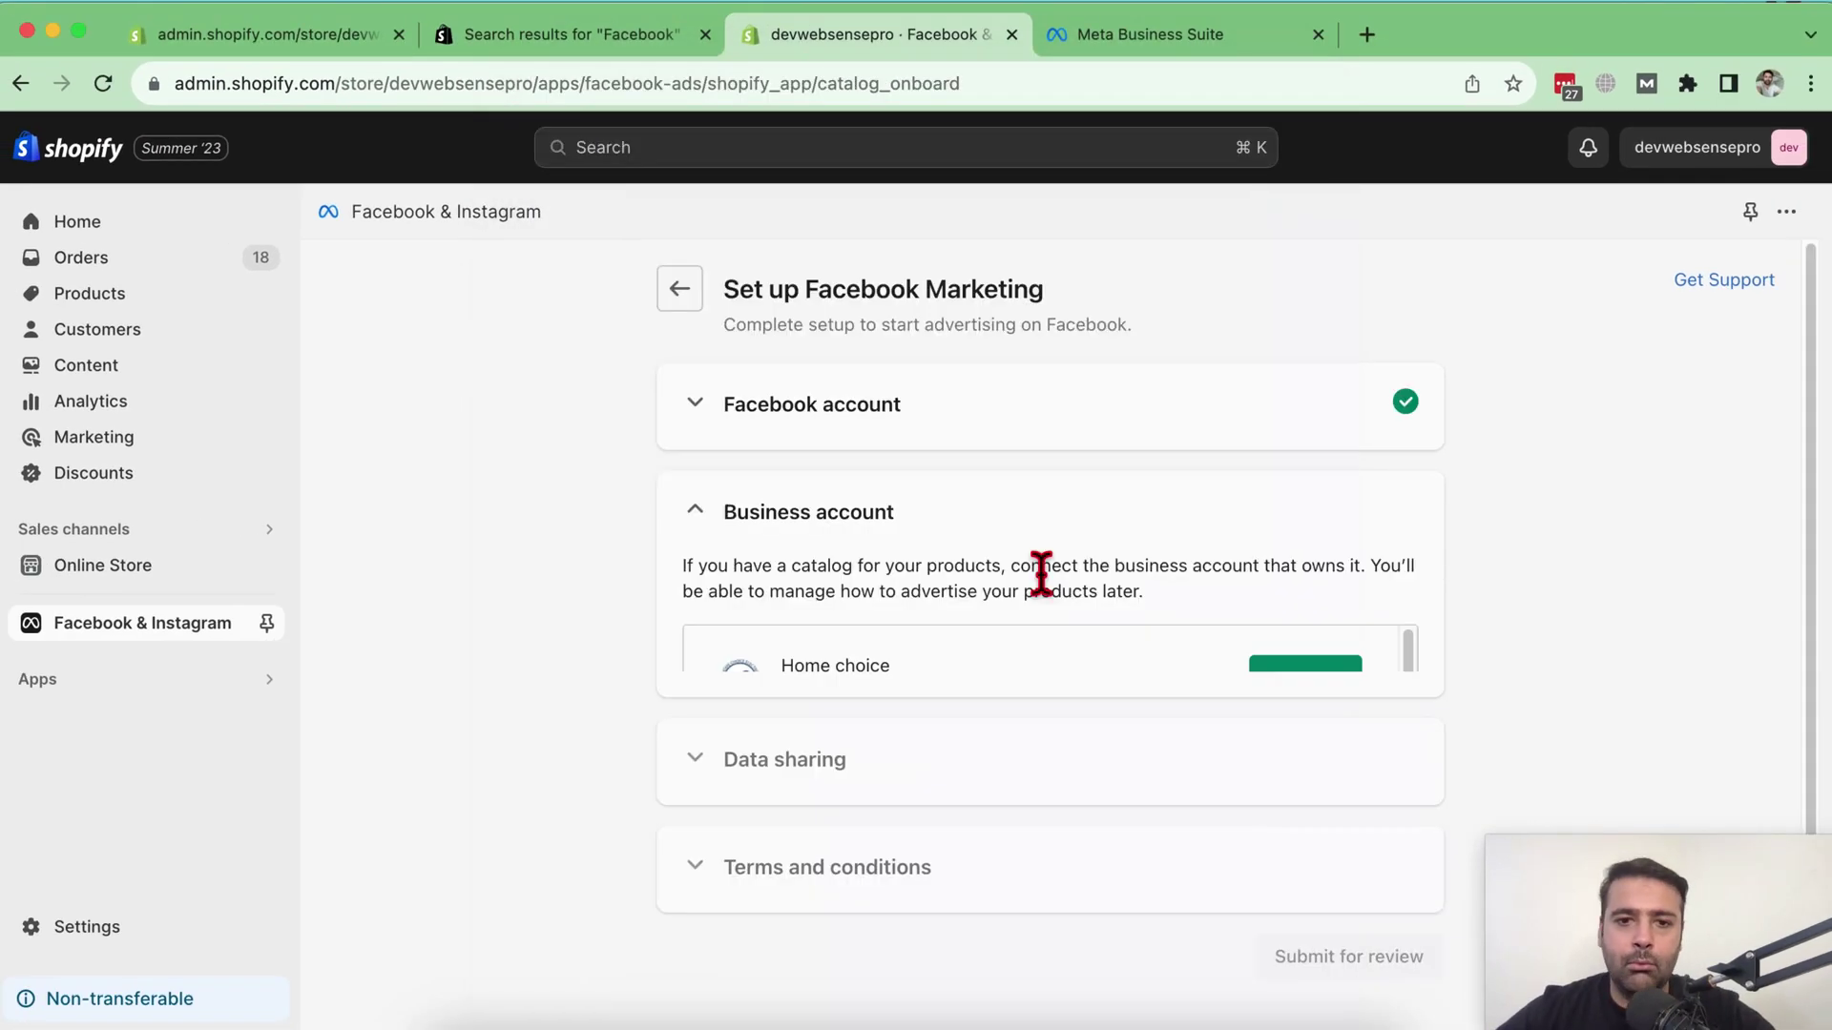
scroll(1594, 468, "down", 5)
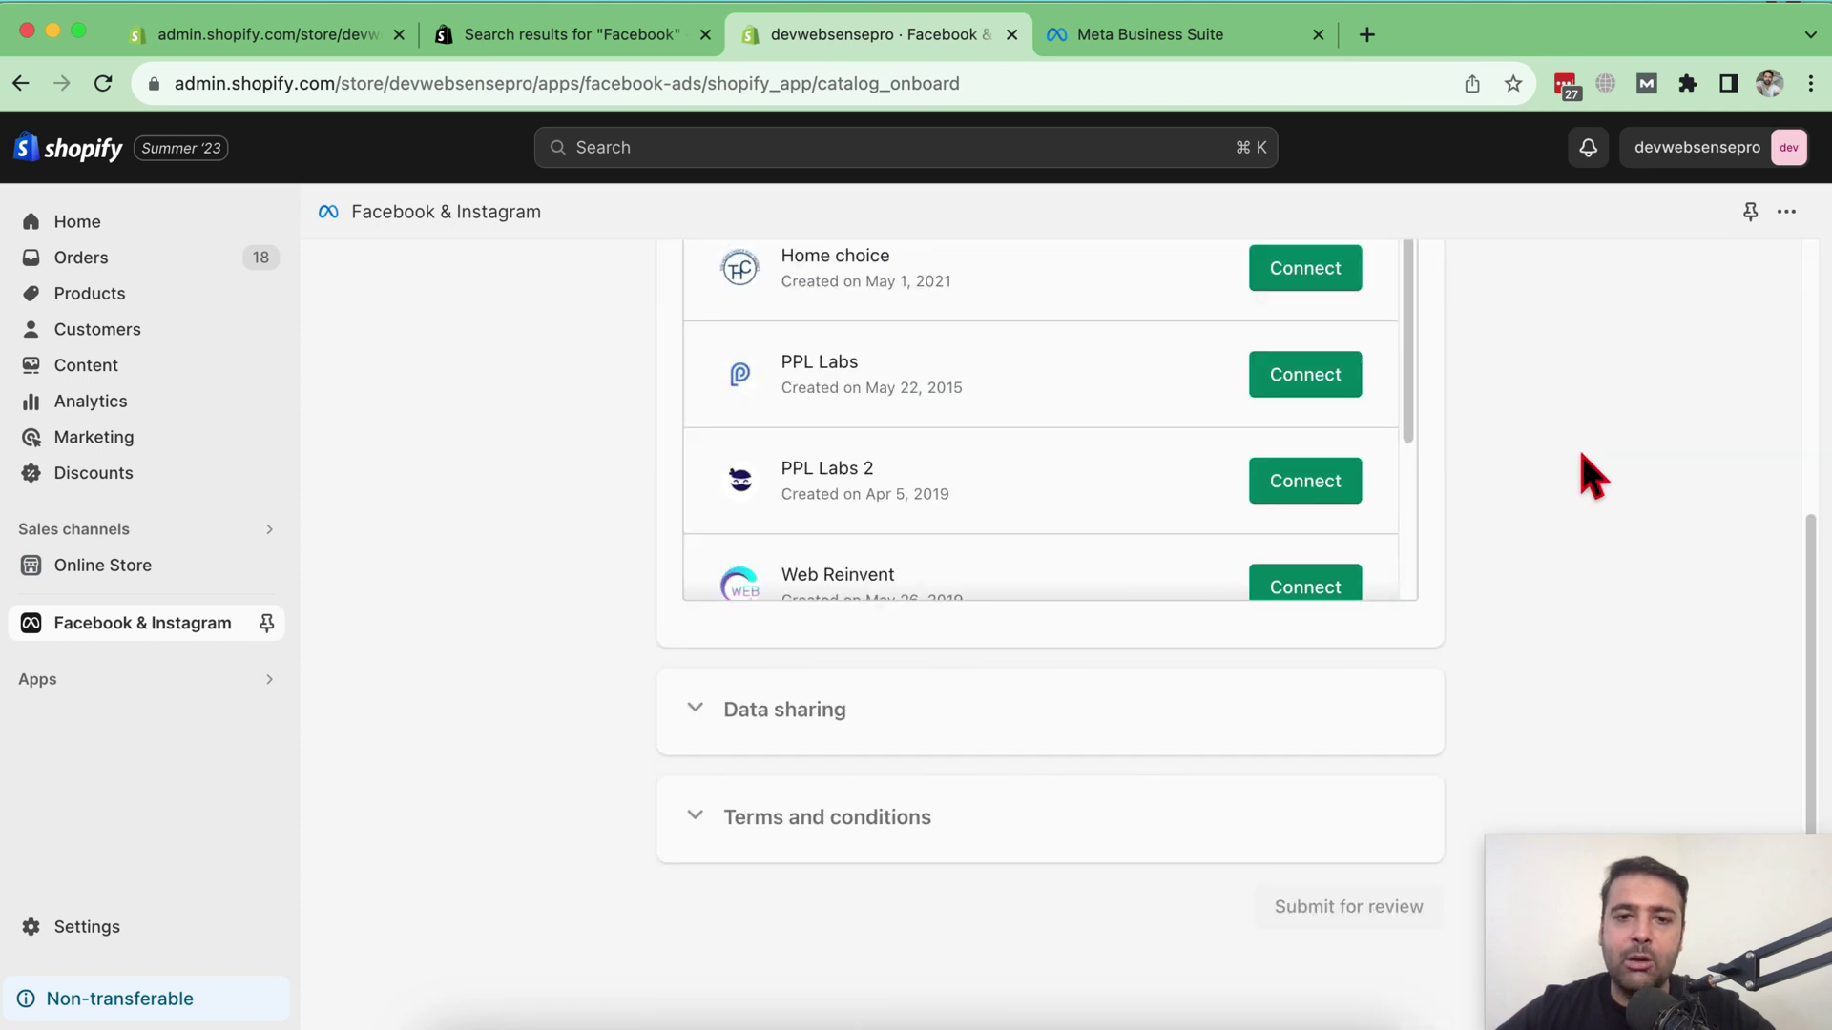
scroll(1405, 406, "down", 3)
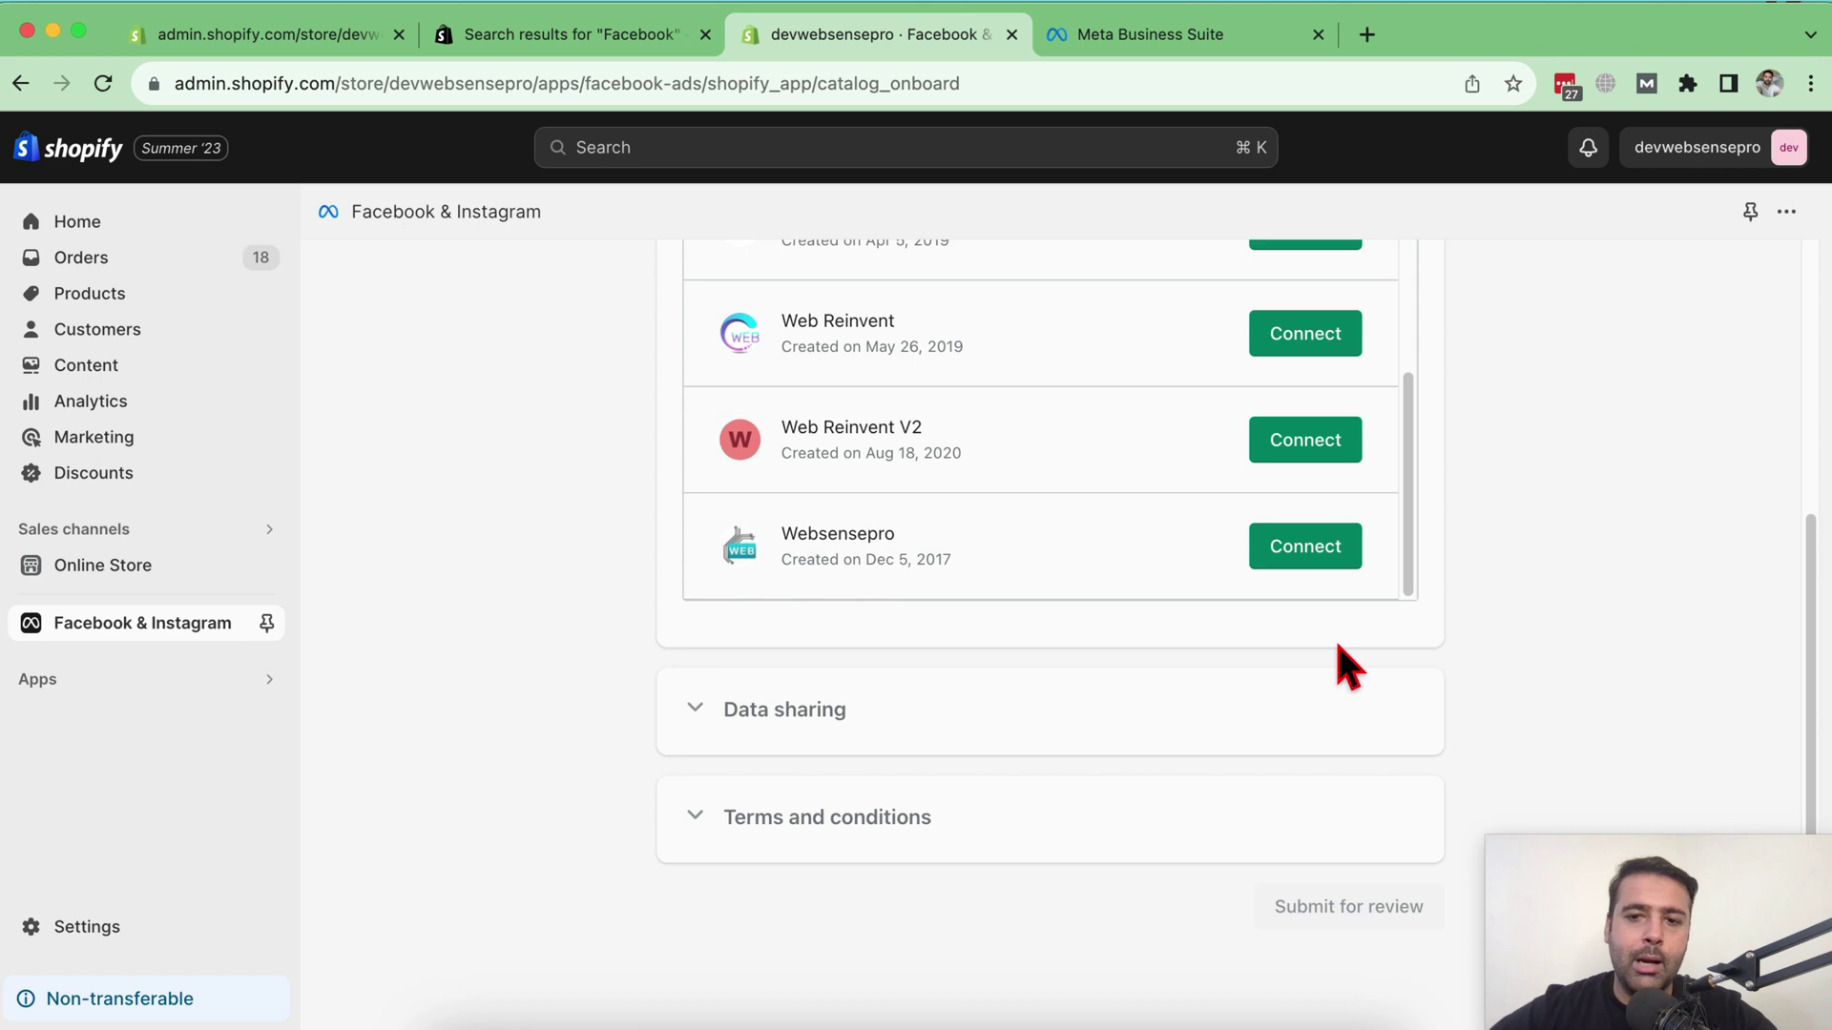
- Connect Websensepro, review the shared data types under View details, and save data sharing
left_click(1316, 555)
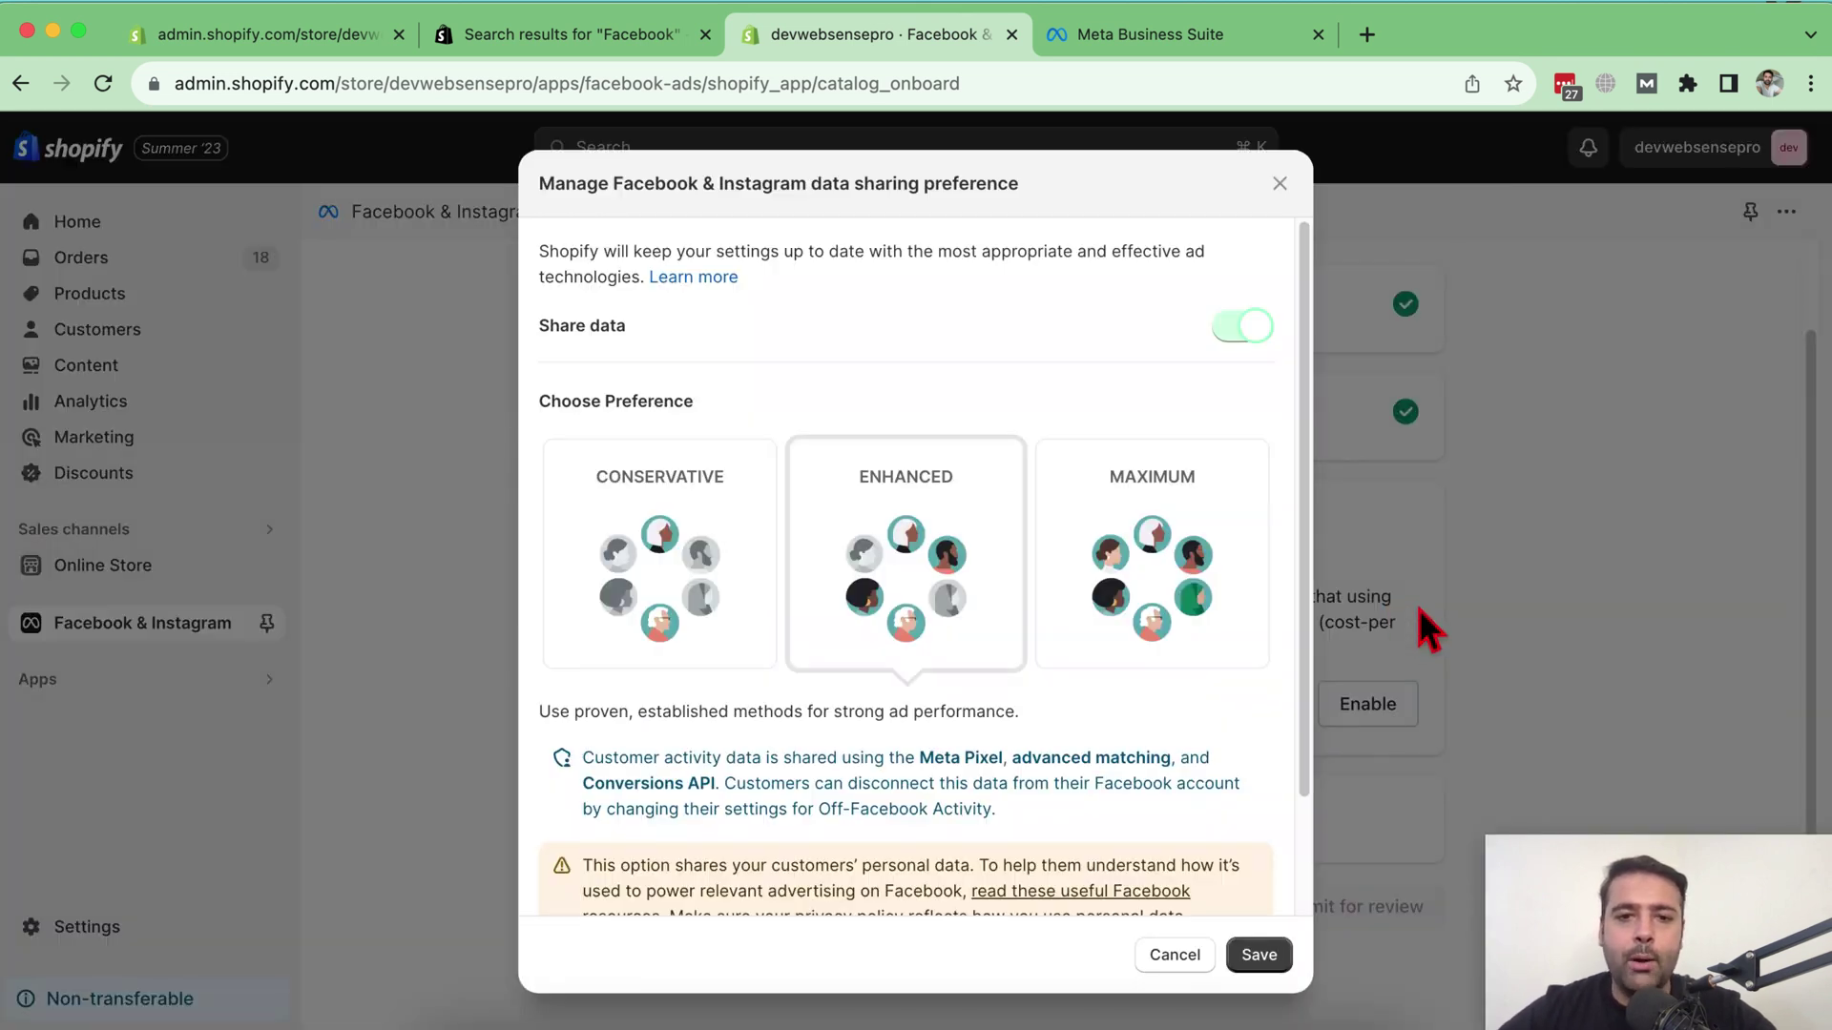
scroll(1251, 478, "down", 3)
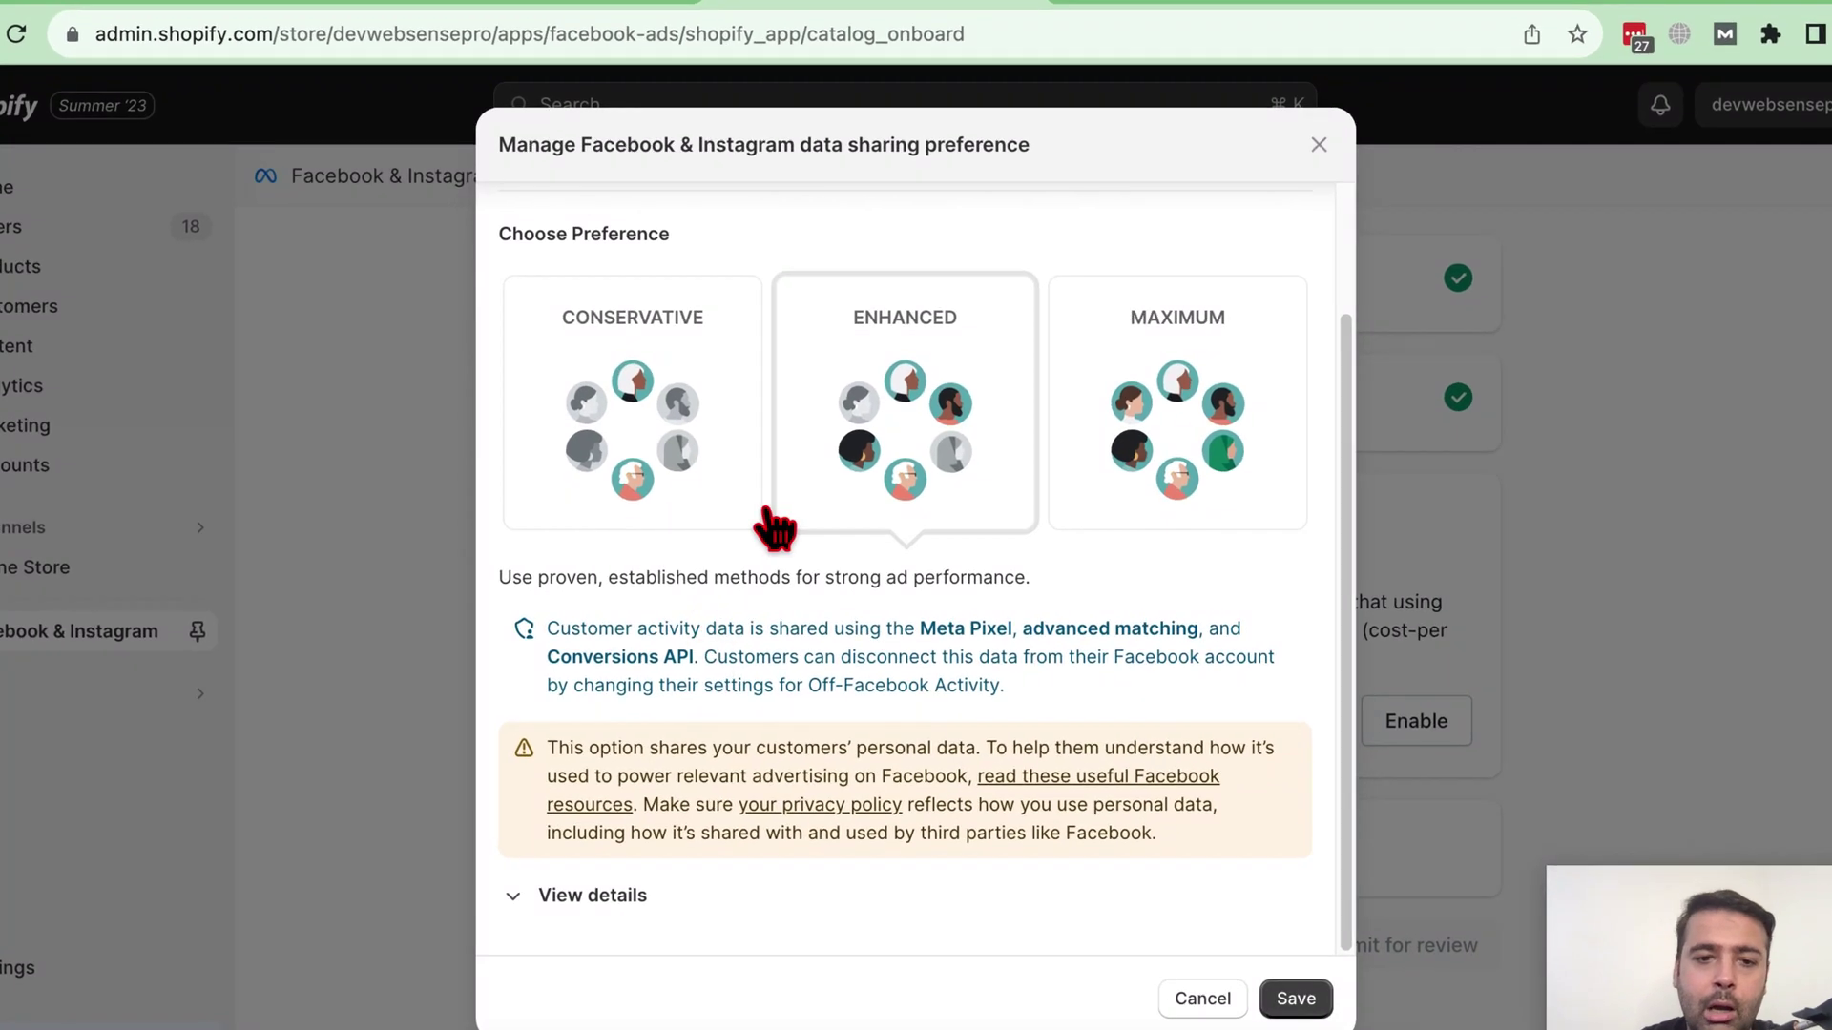
left_click(607, 893)
scroll(986, 385, "down", 5)
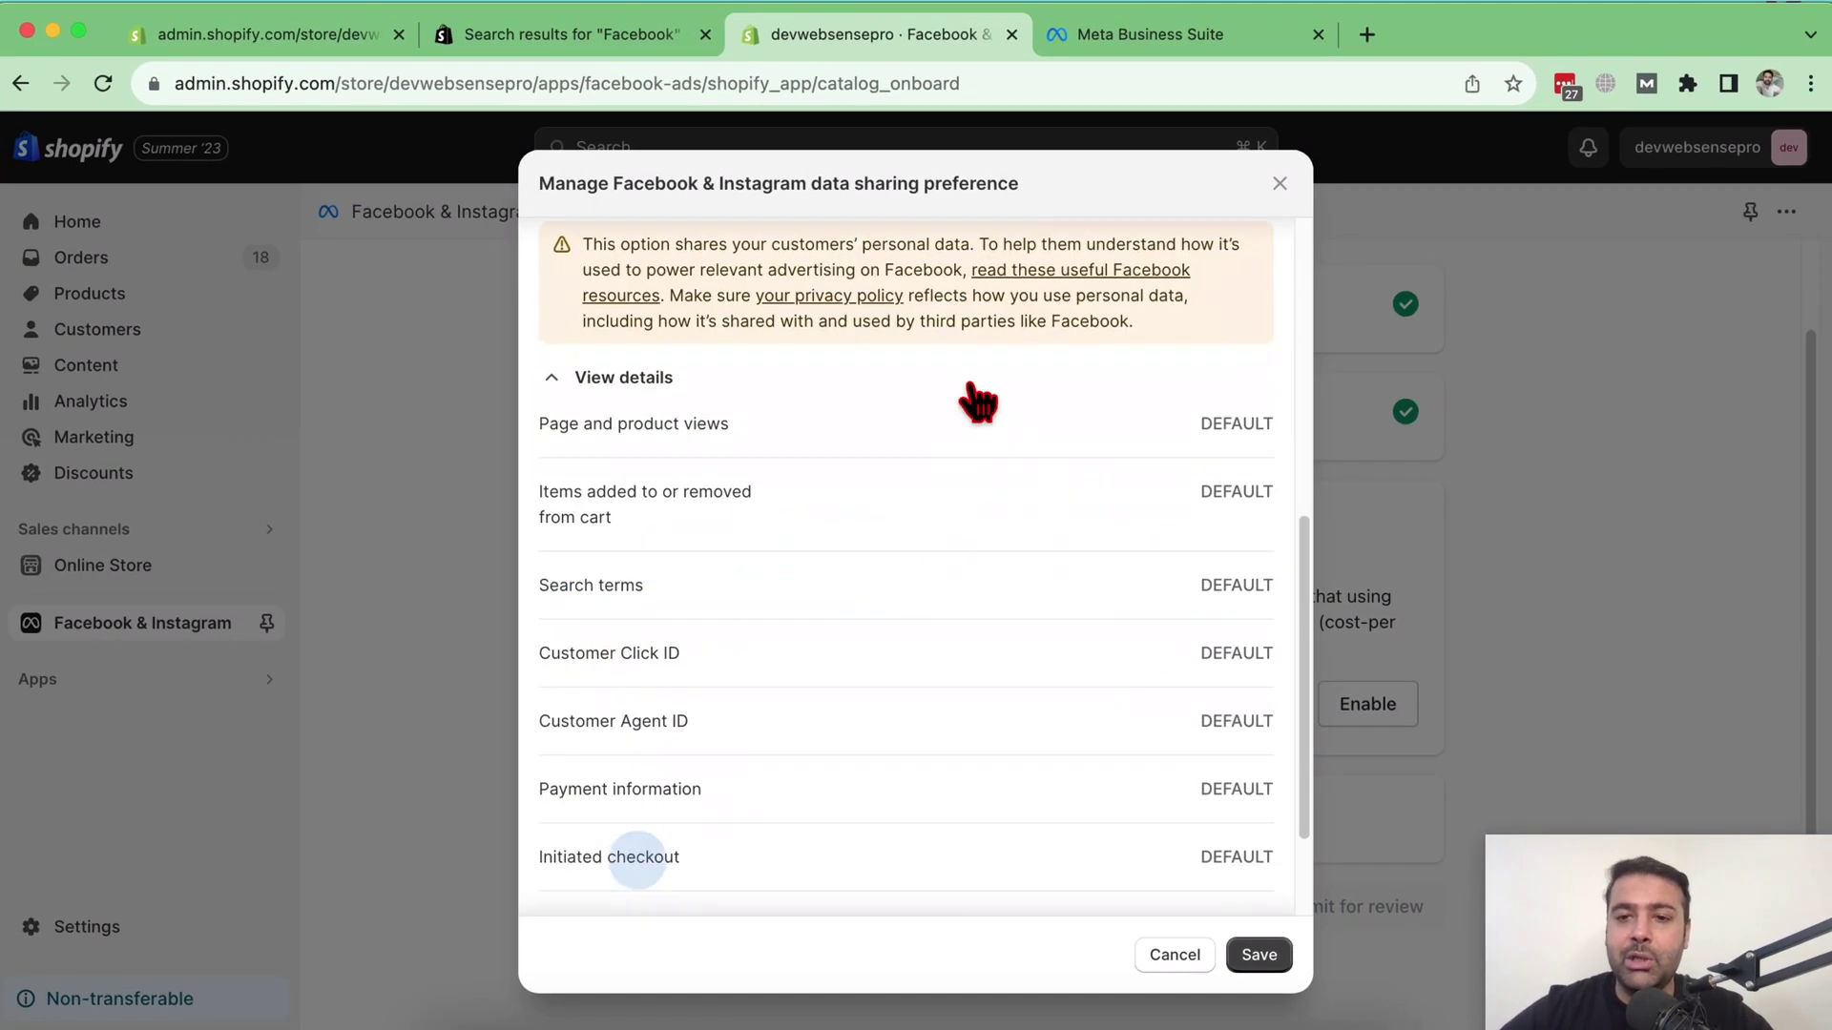
scroll(978, 403, "down", 1)
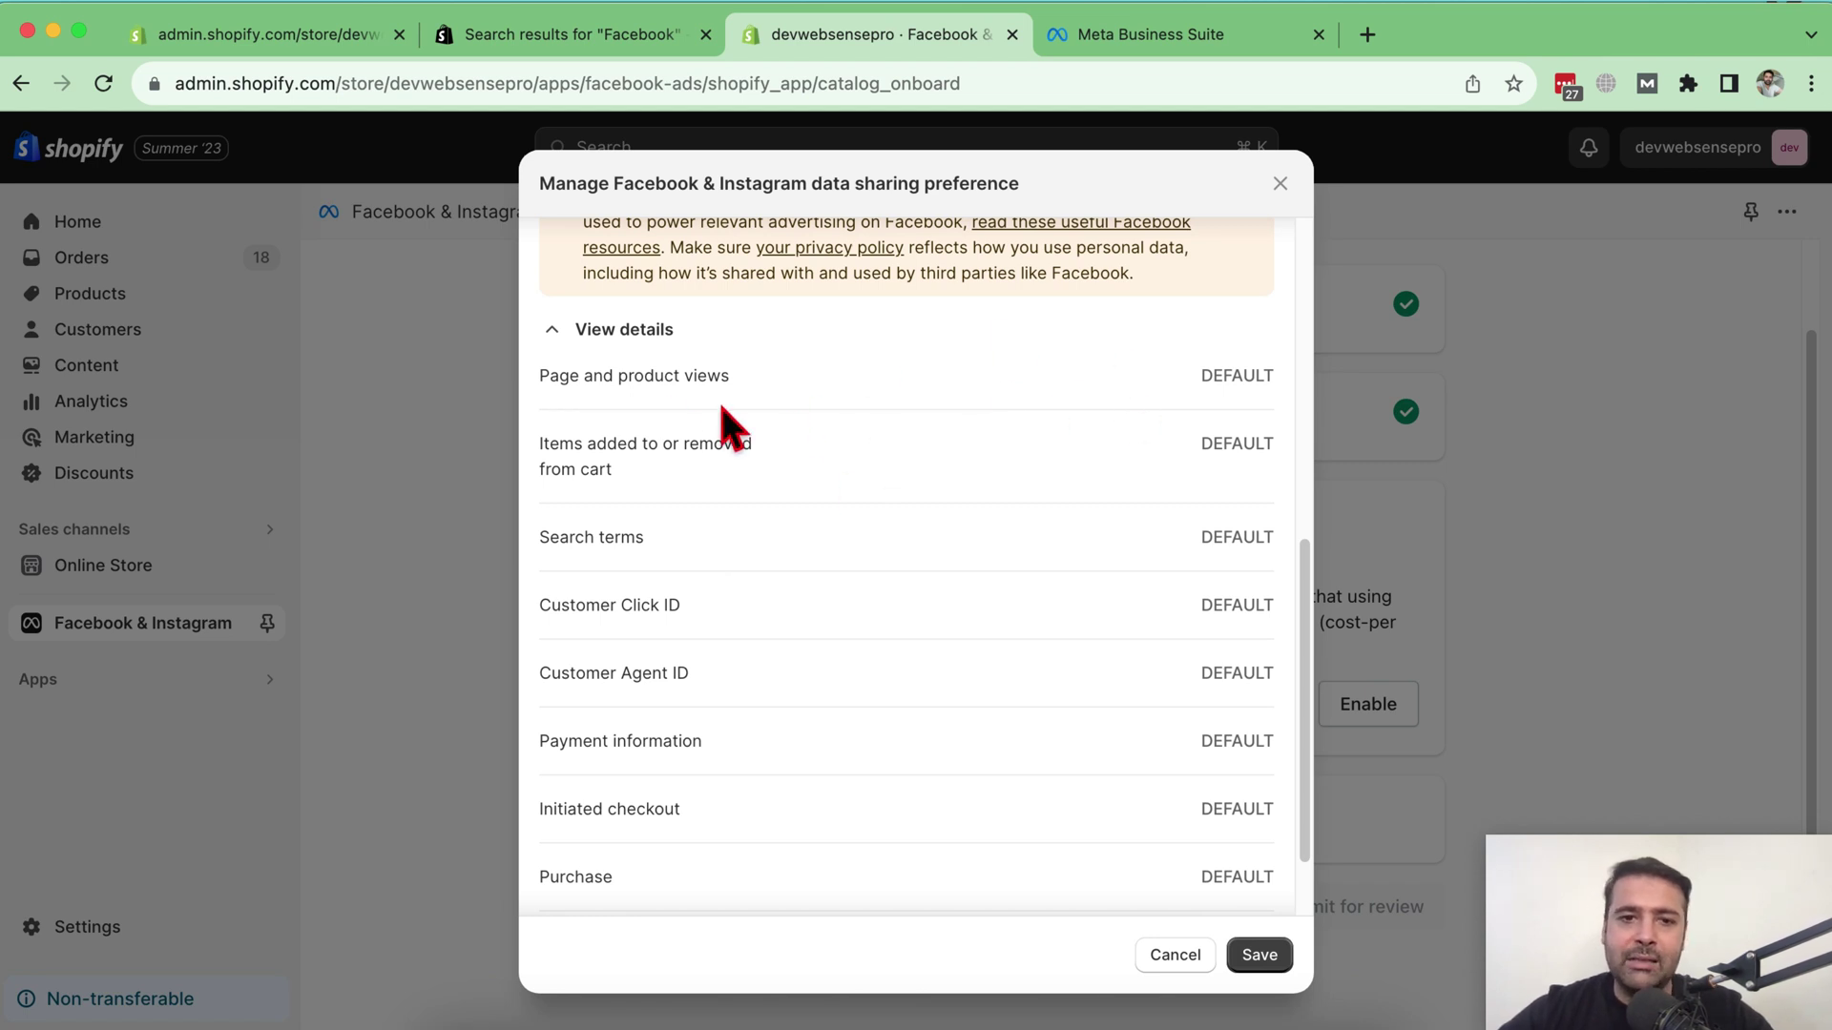
left_click_drag(542, 375, 769, 404)
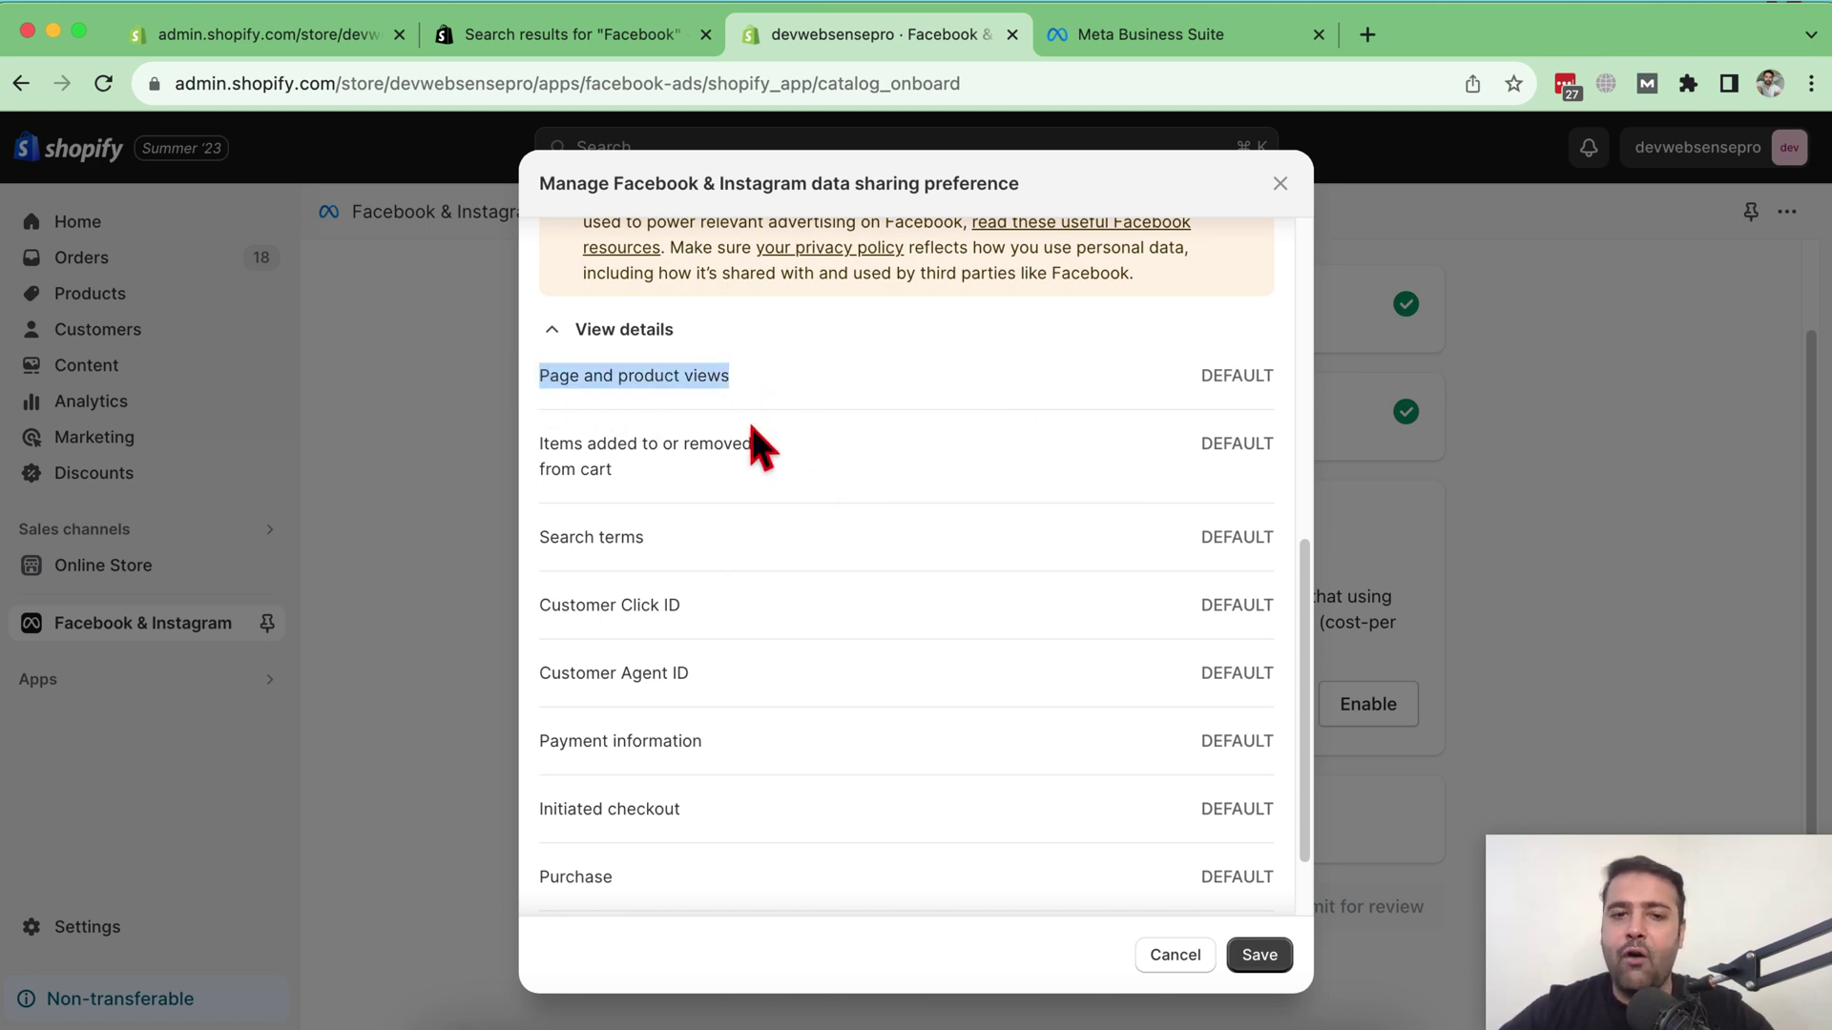
left_click_drag(620, 472, 542, 437)
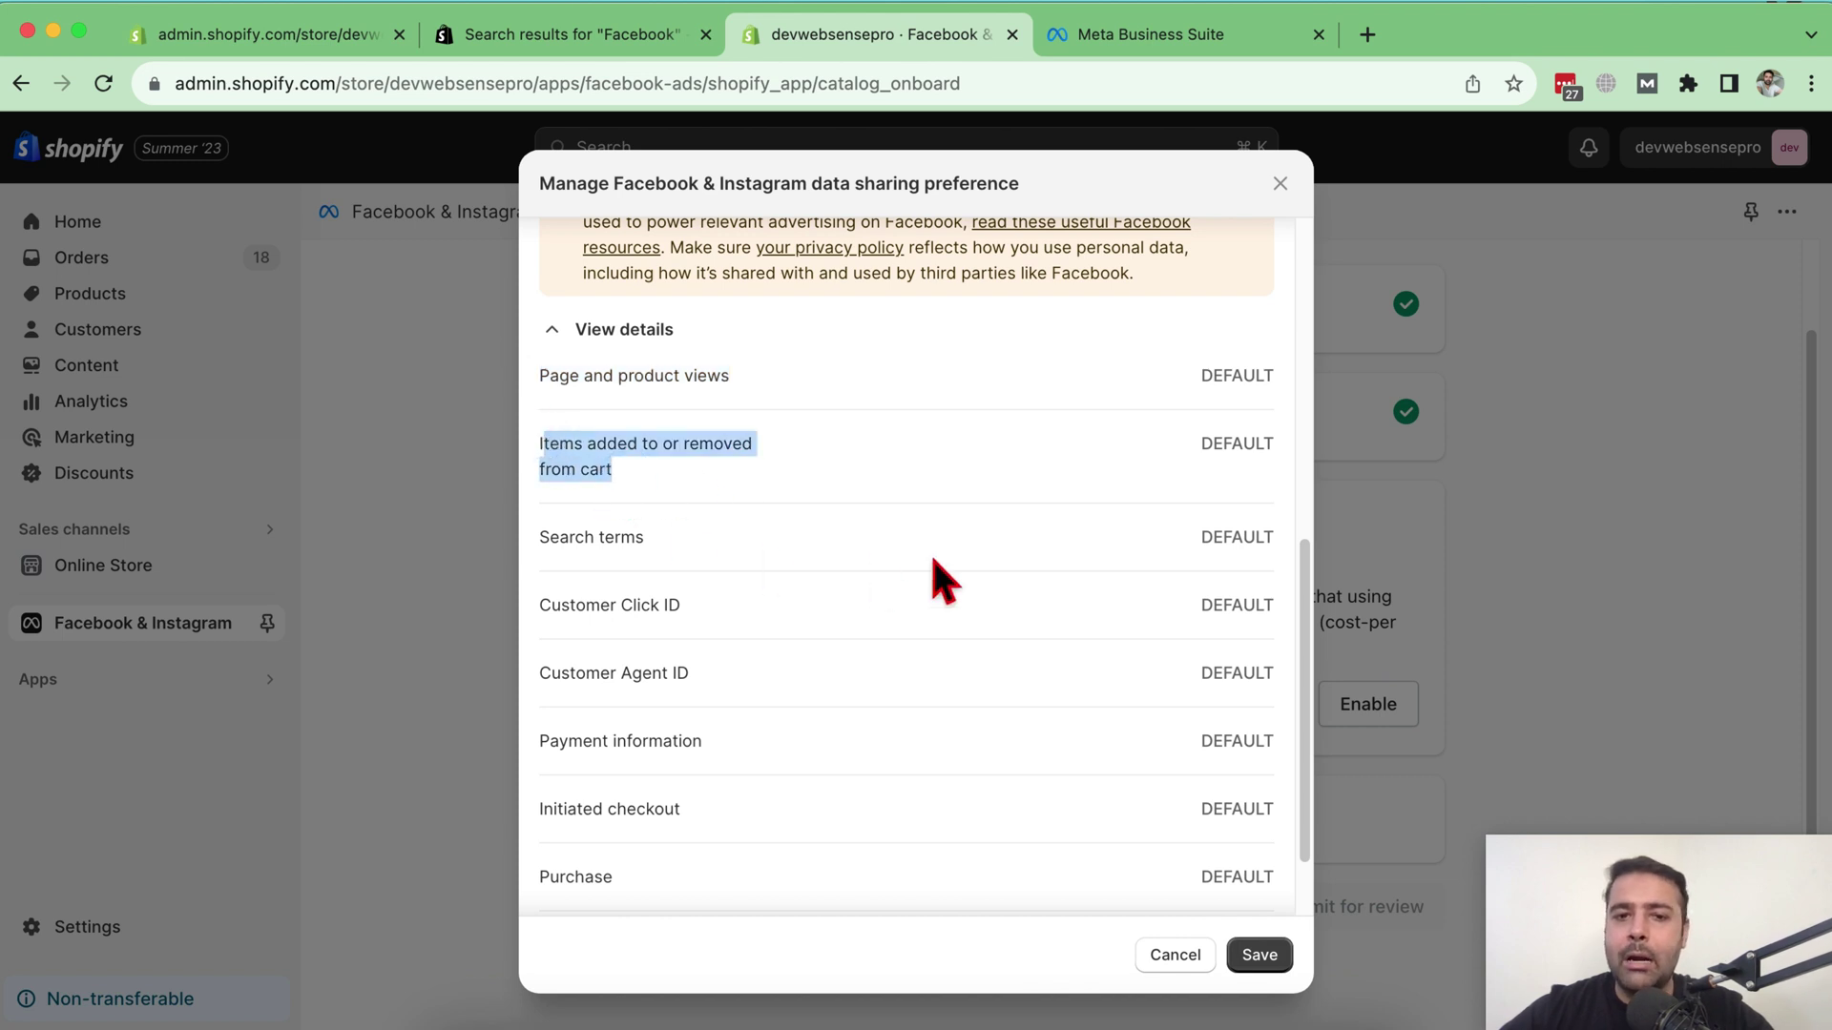
scroll(954, 477, "down", 2)
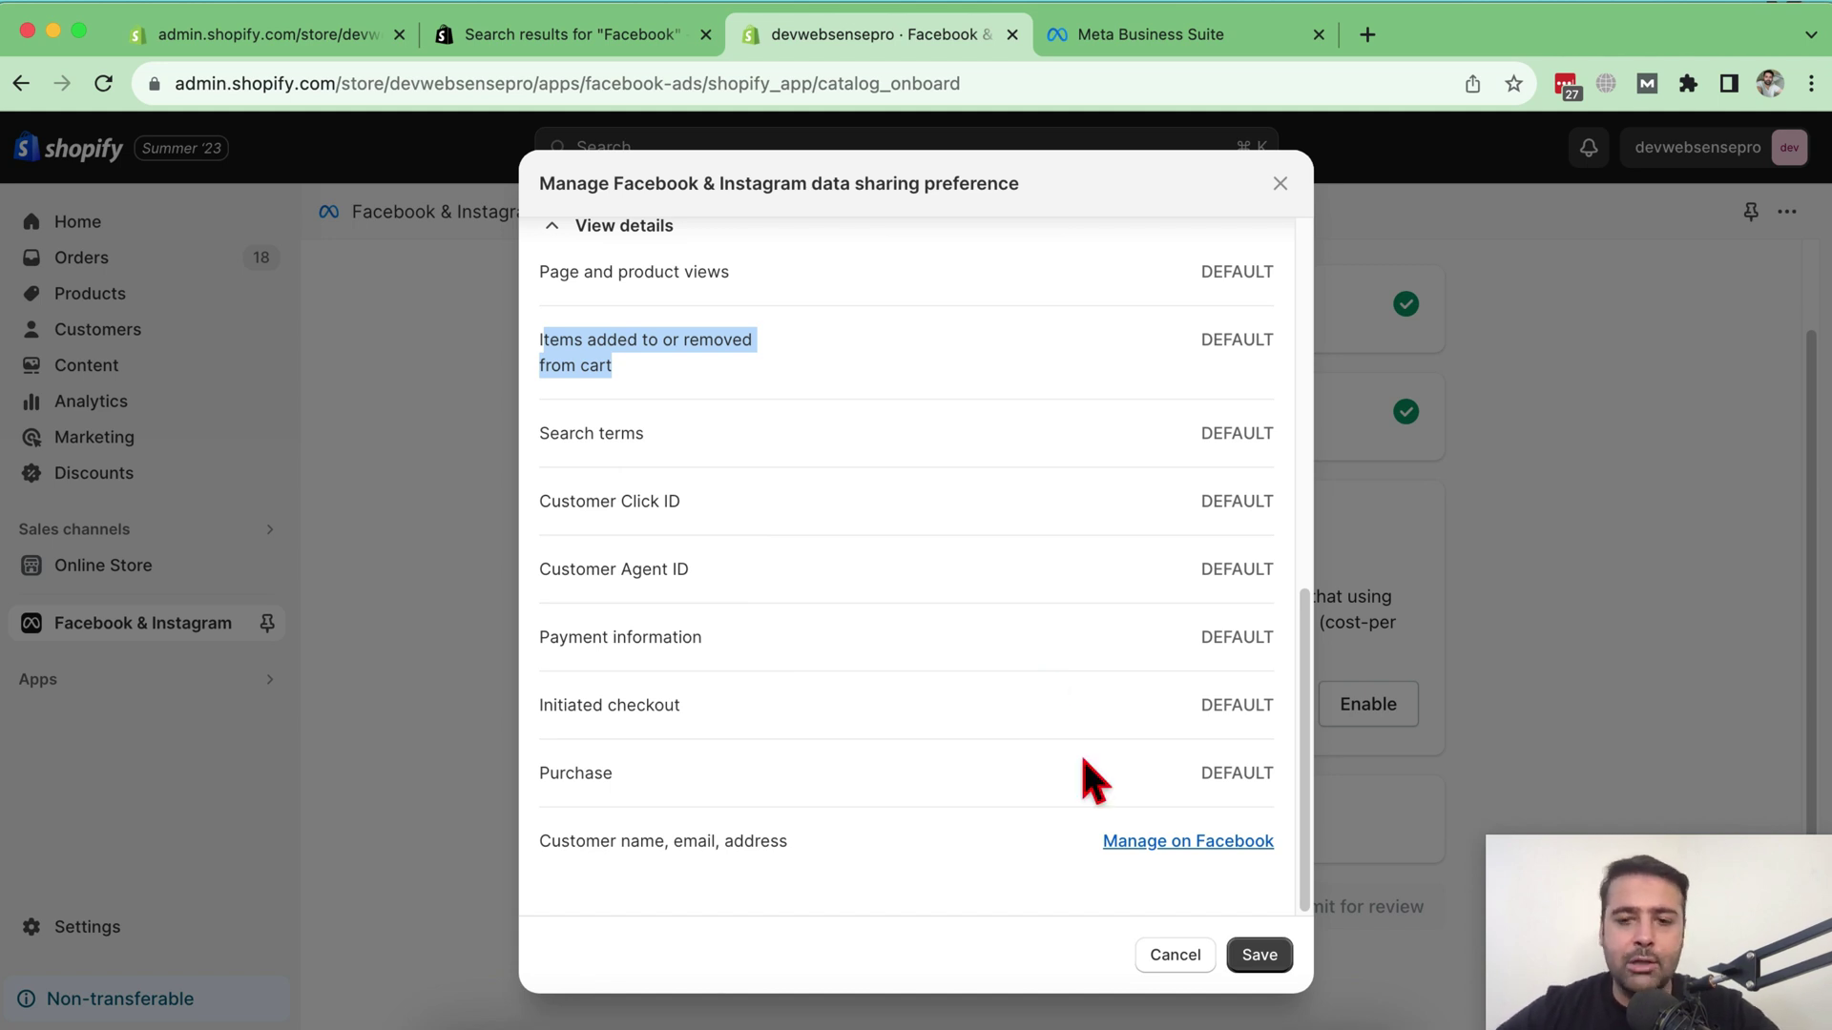
left_click(1259, 955)
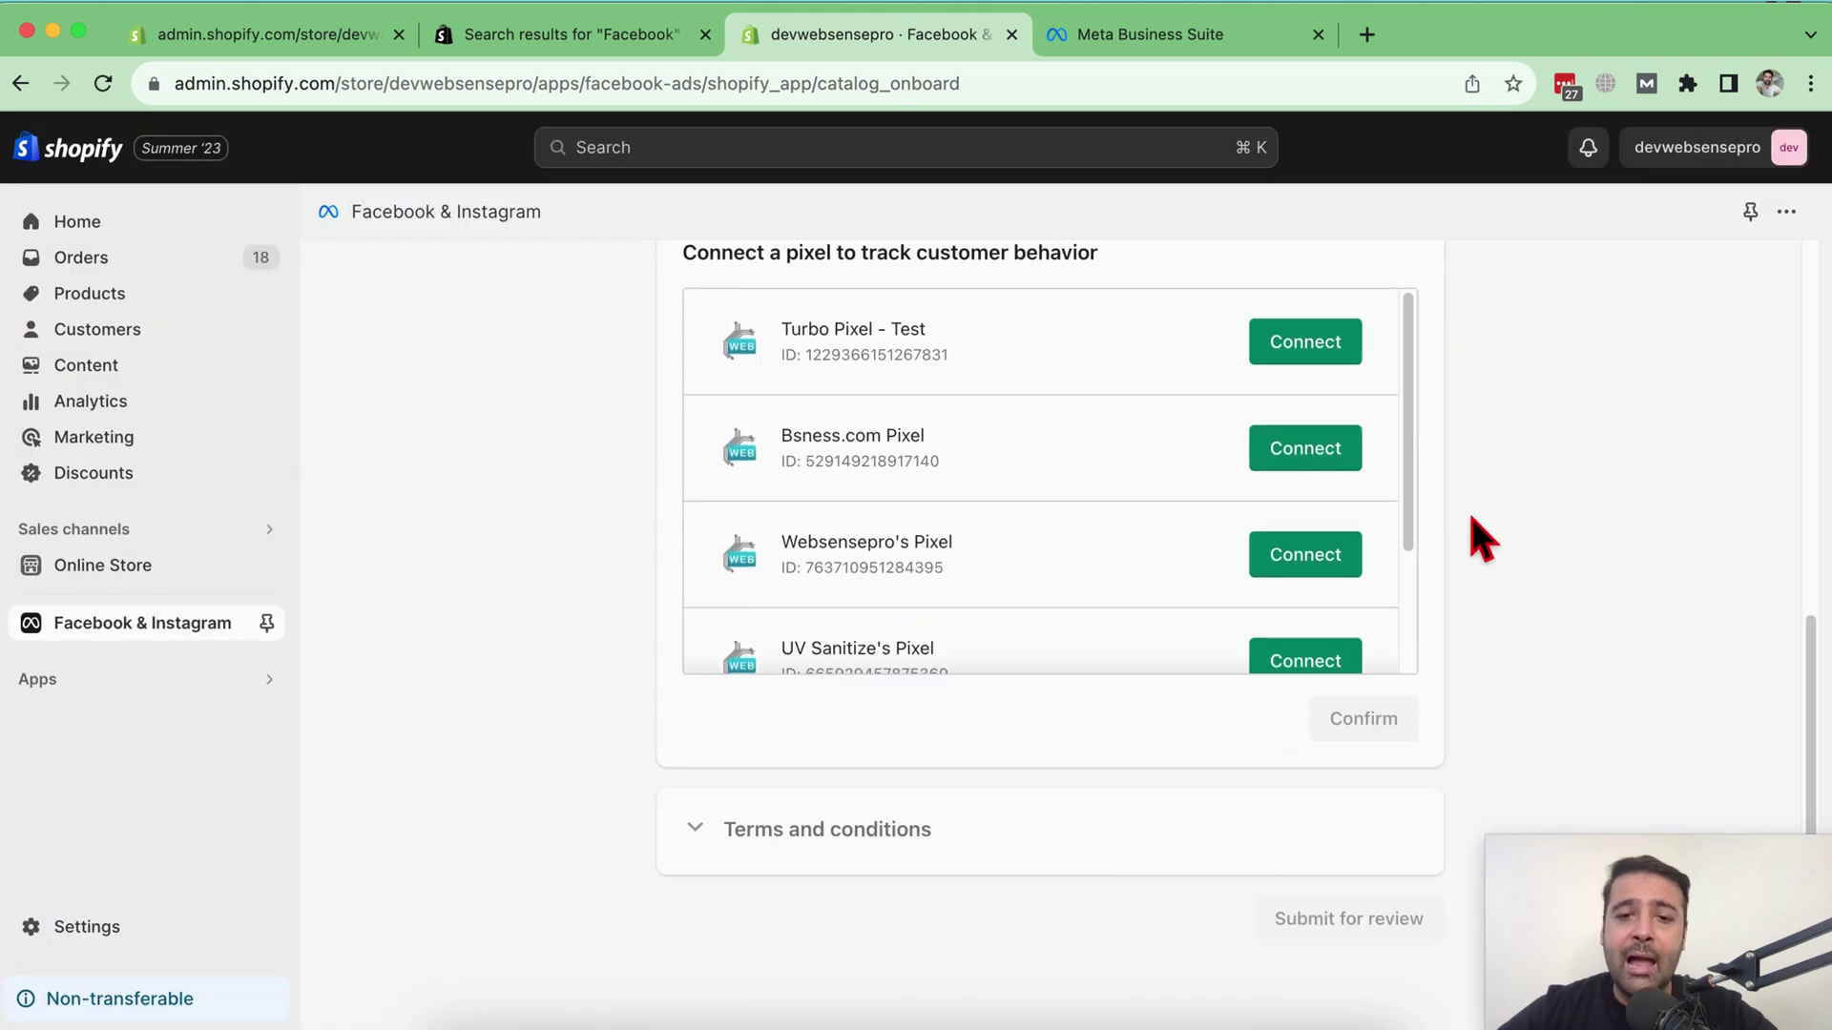
scroll(1145, 424, "down", 3)
scroll(1241, 706, "up", 3)
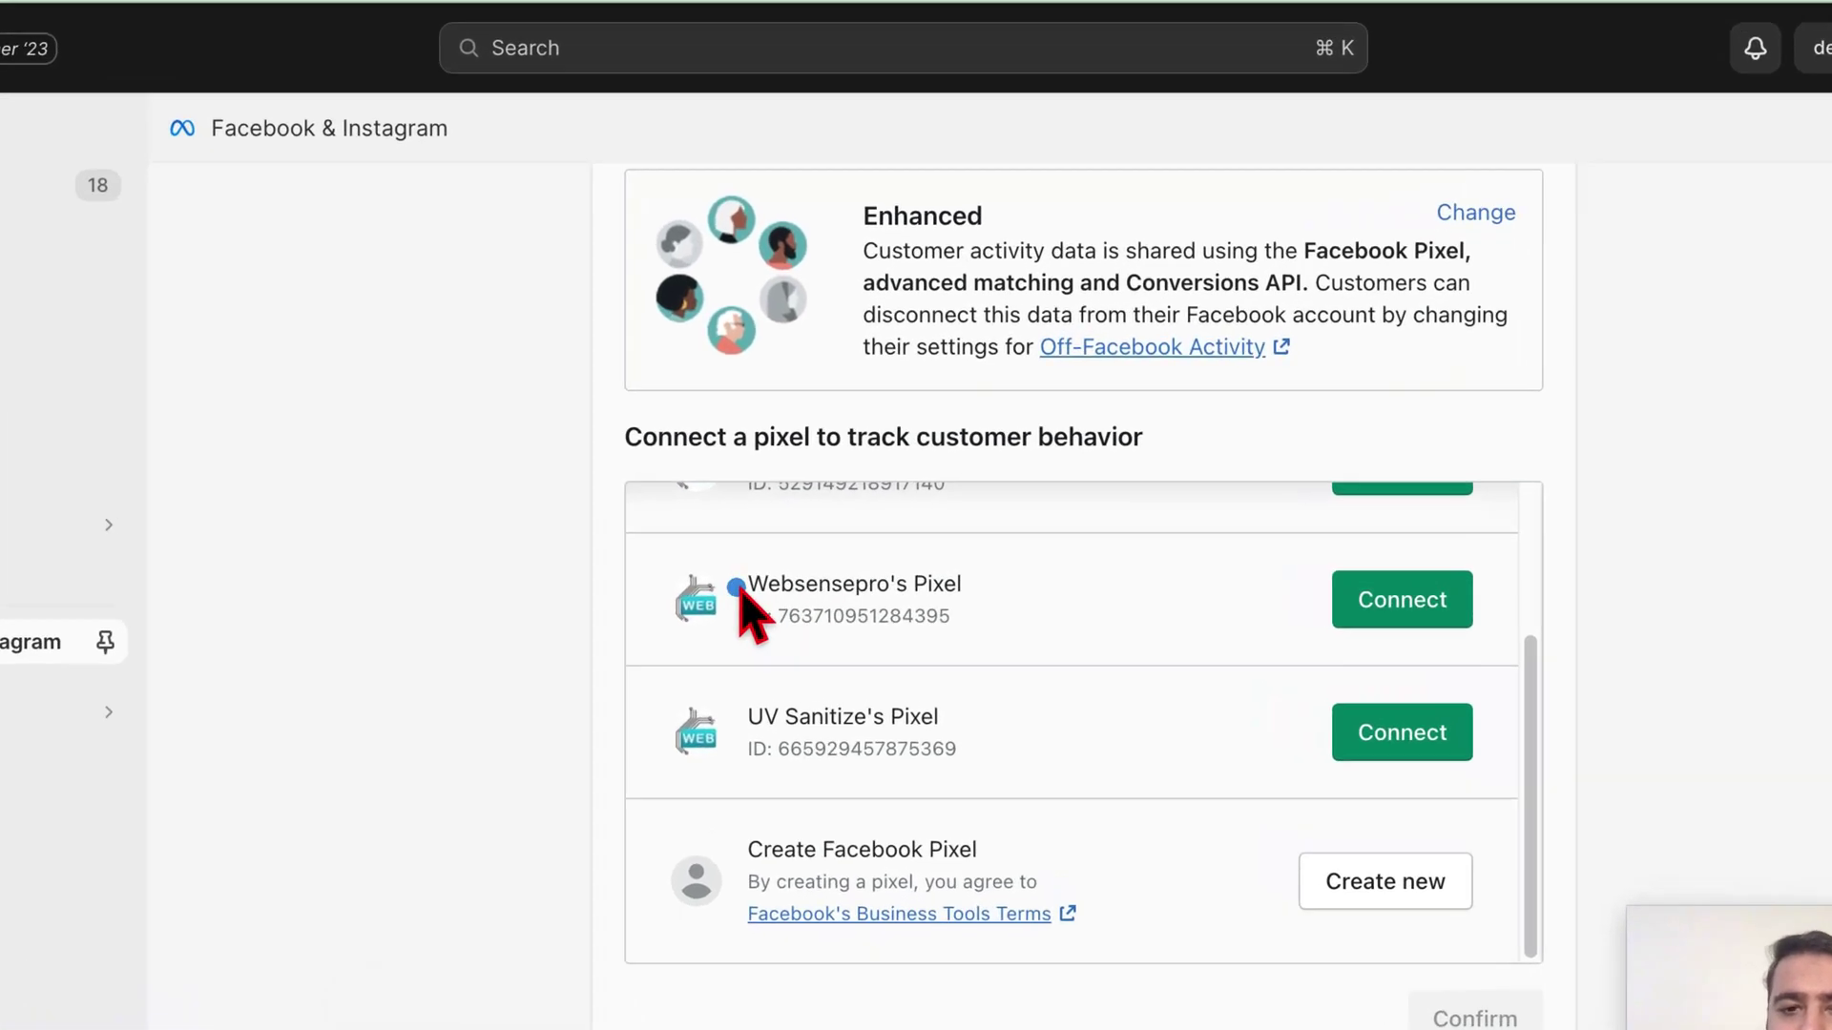
left_click_drag(771, 578, 969, 570)
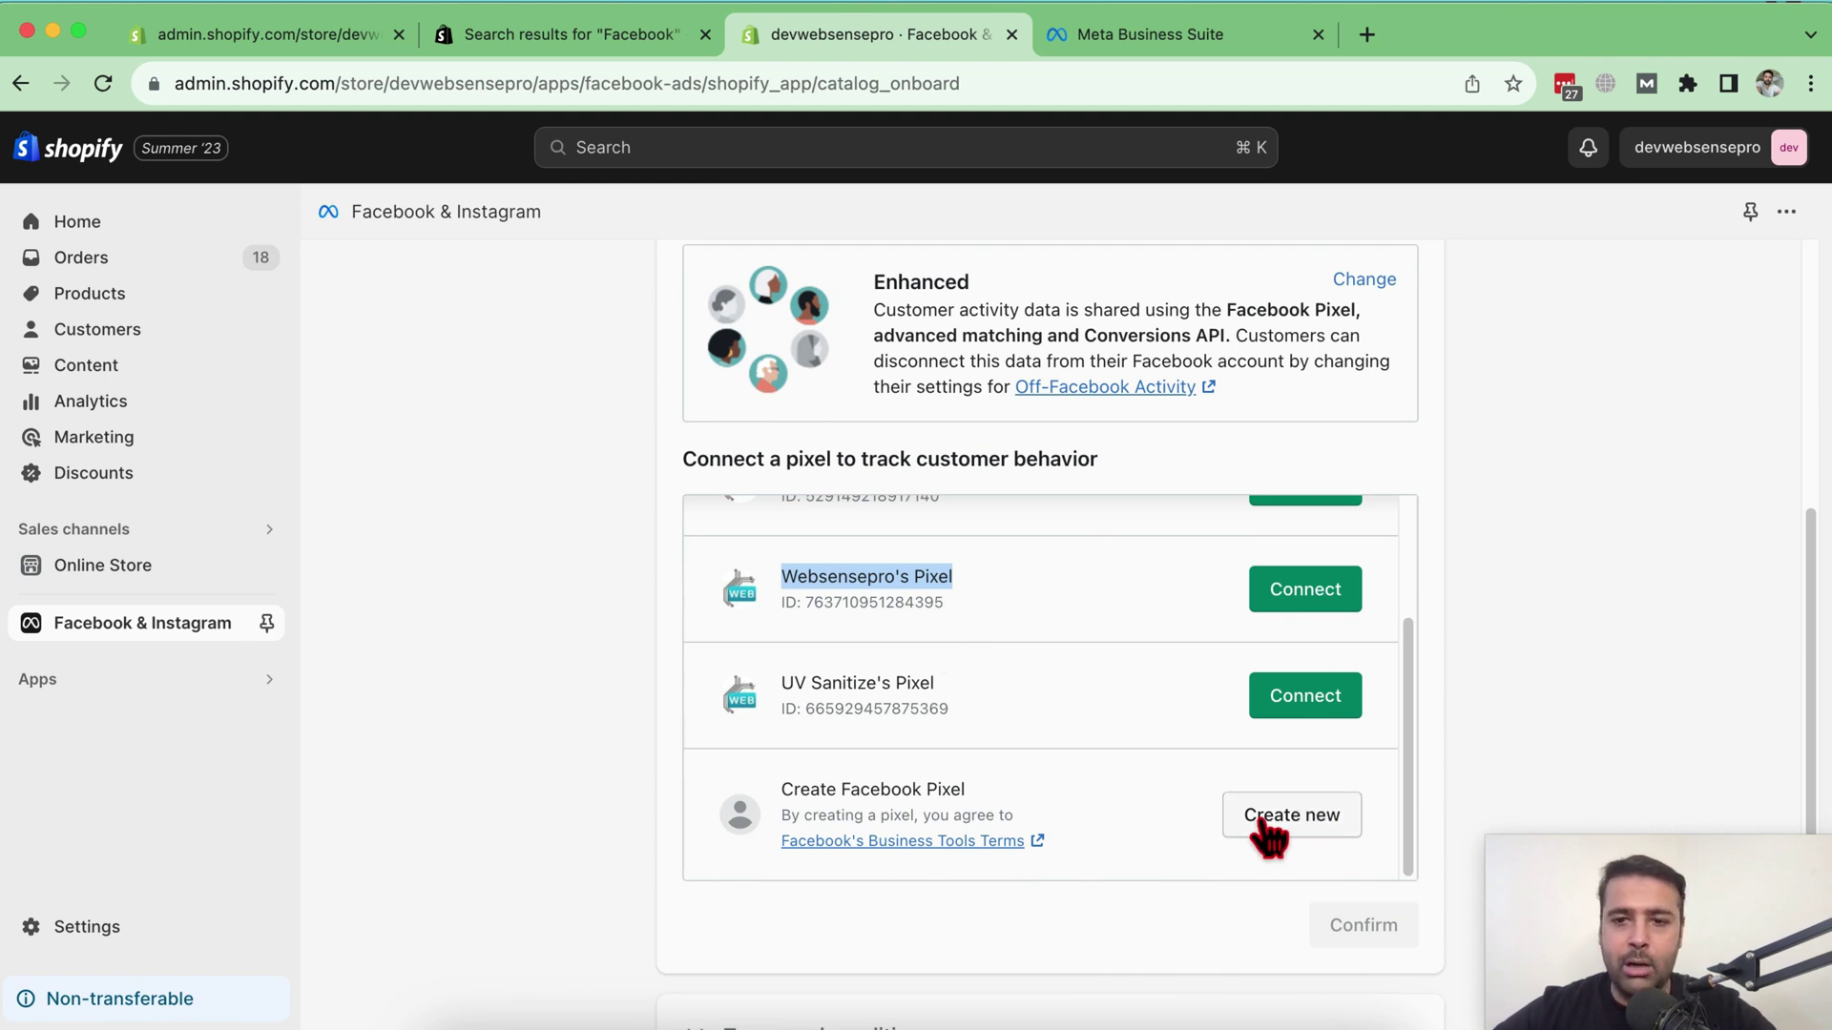
left_click(1298, 599)
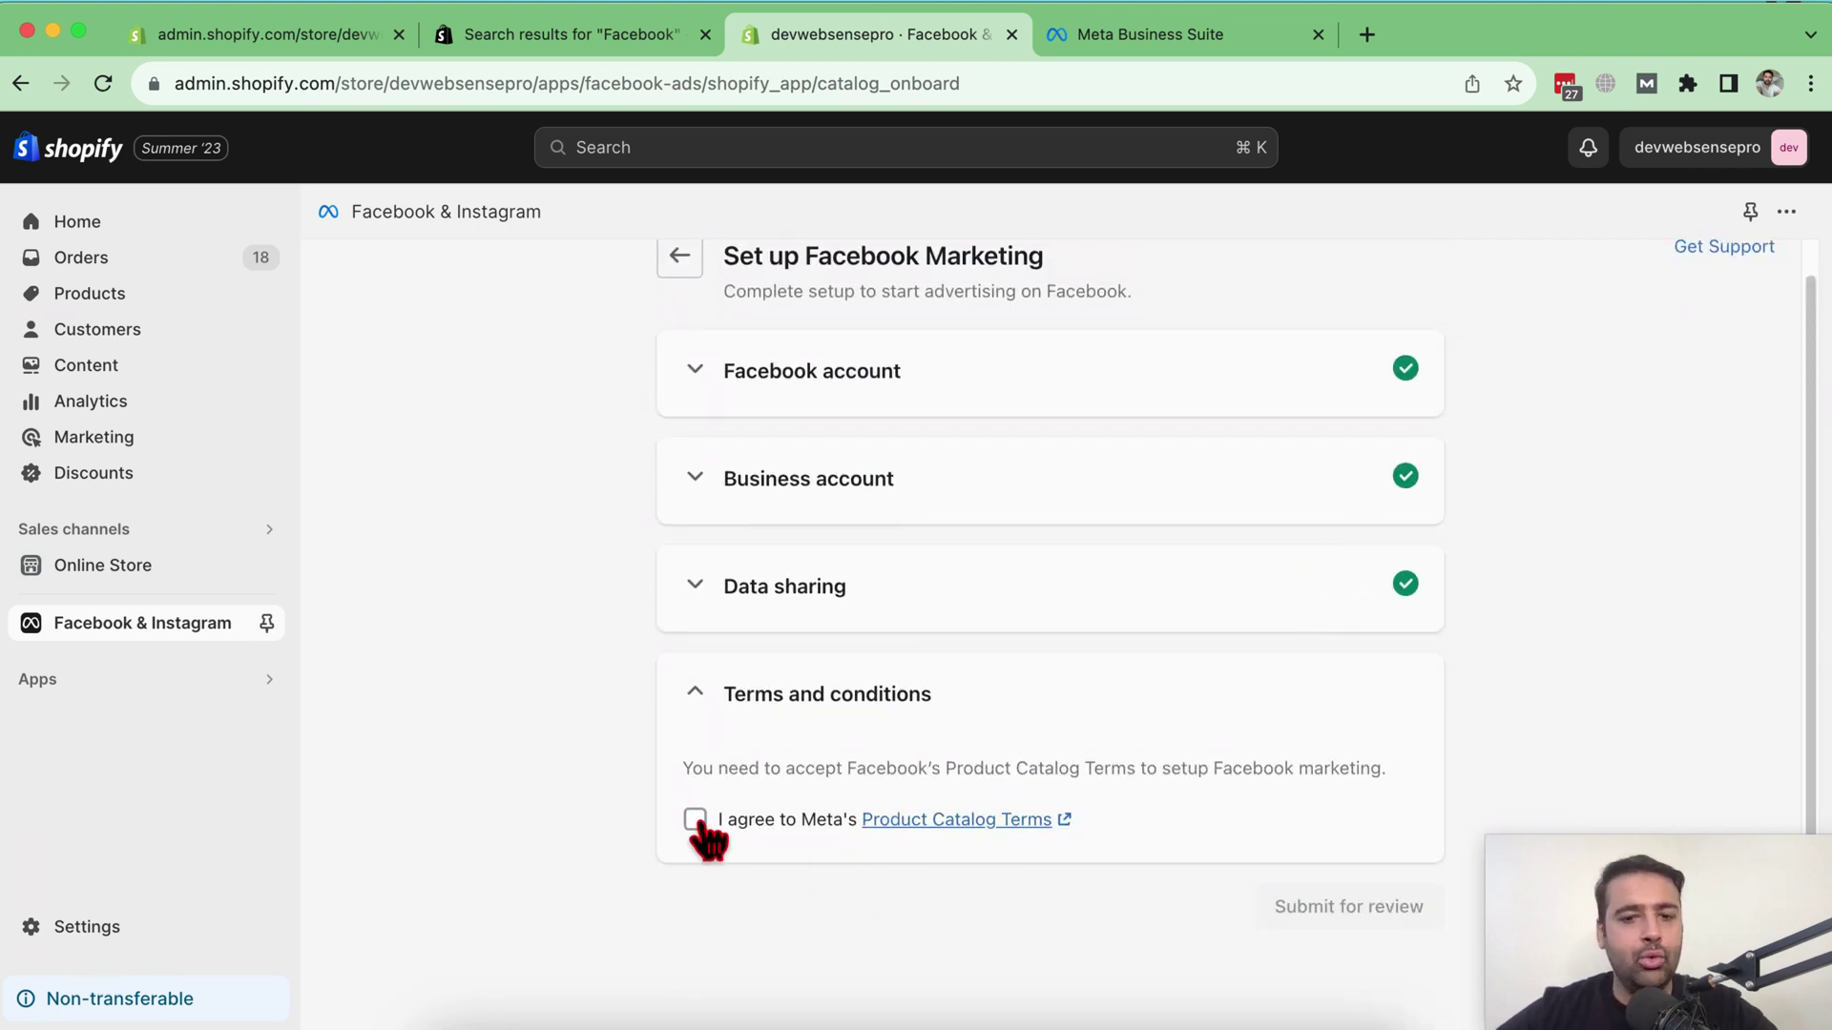
- Agree to Meta's Product Catalog Terms and submit the Facebook Marketing setup for review
left_click(694, 820)
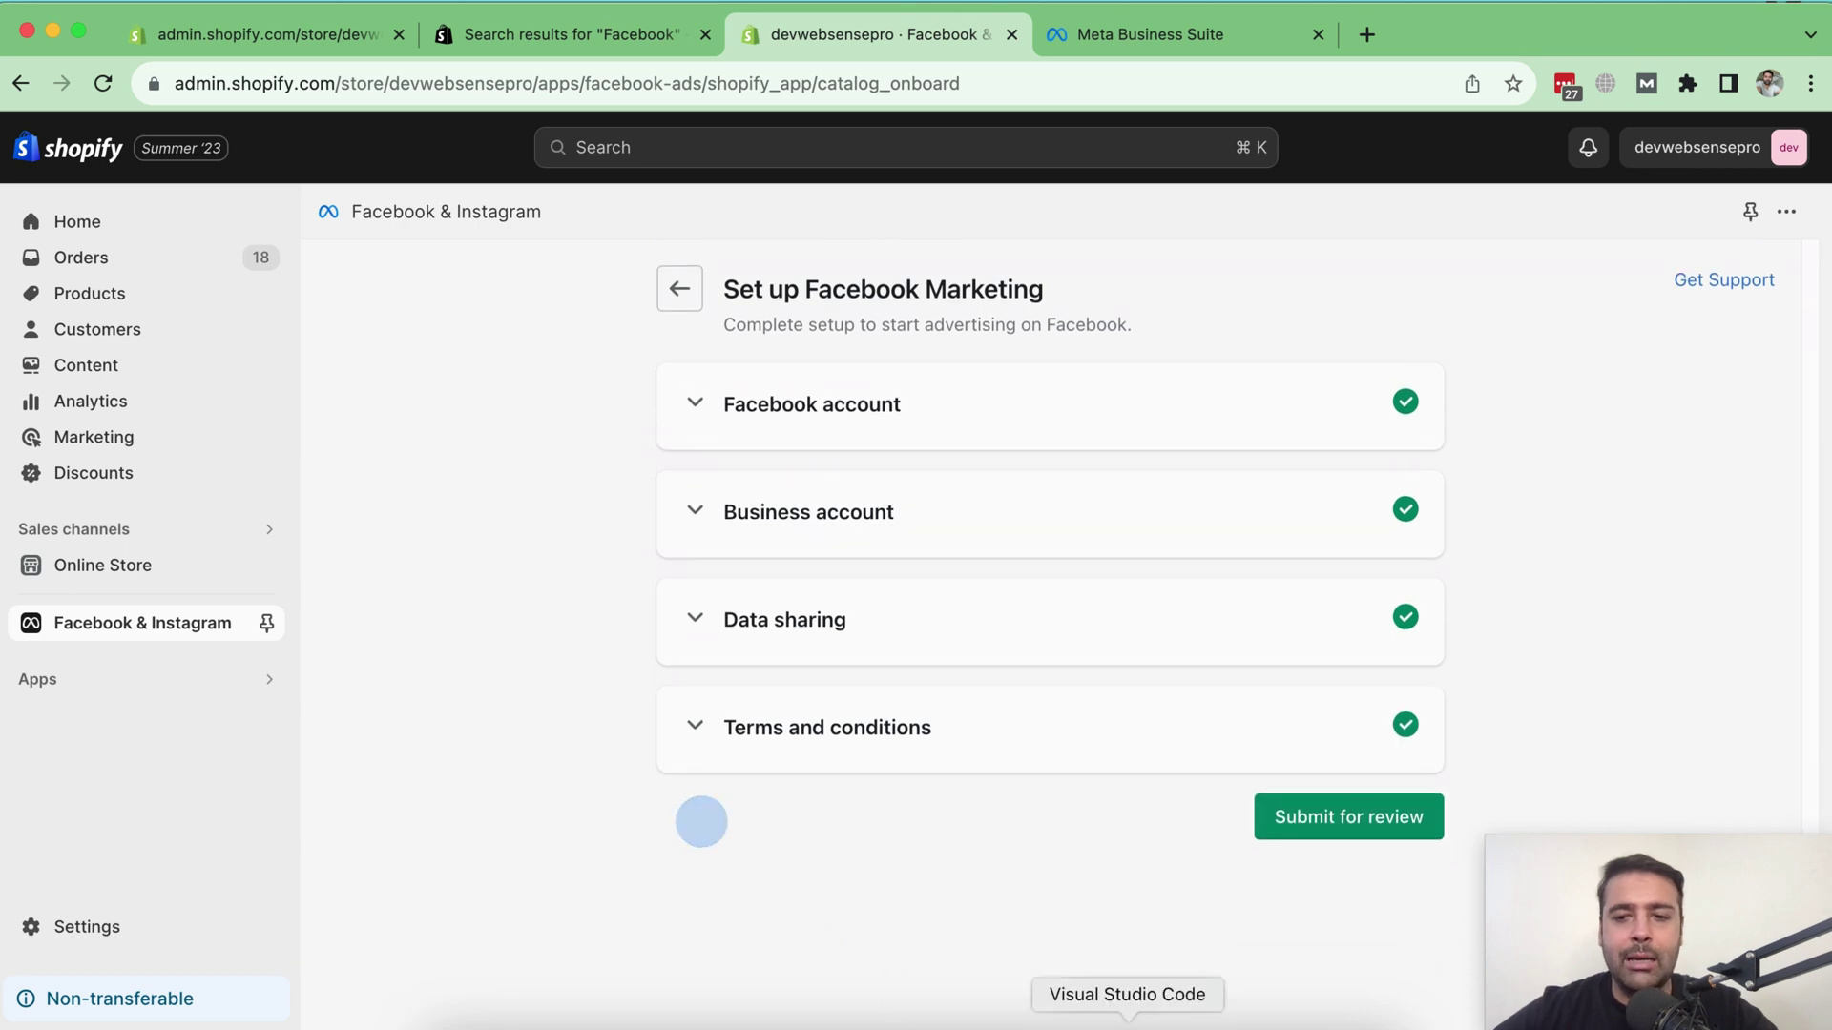
left_click(1340, 821)
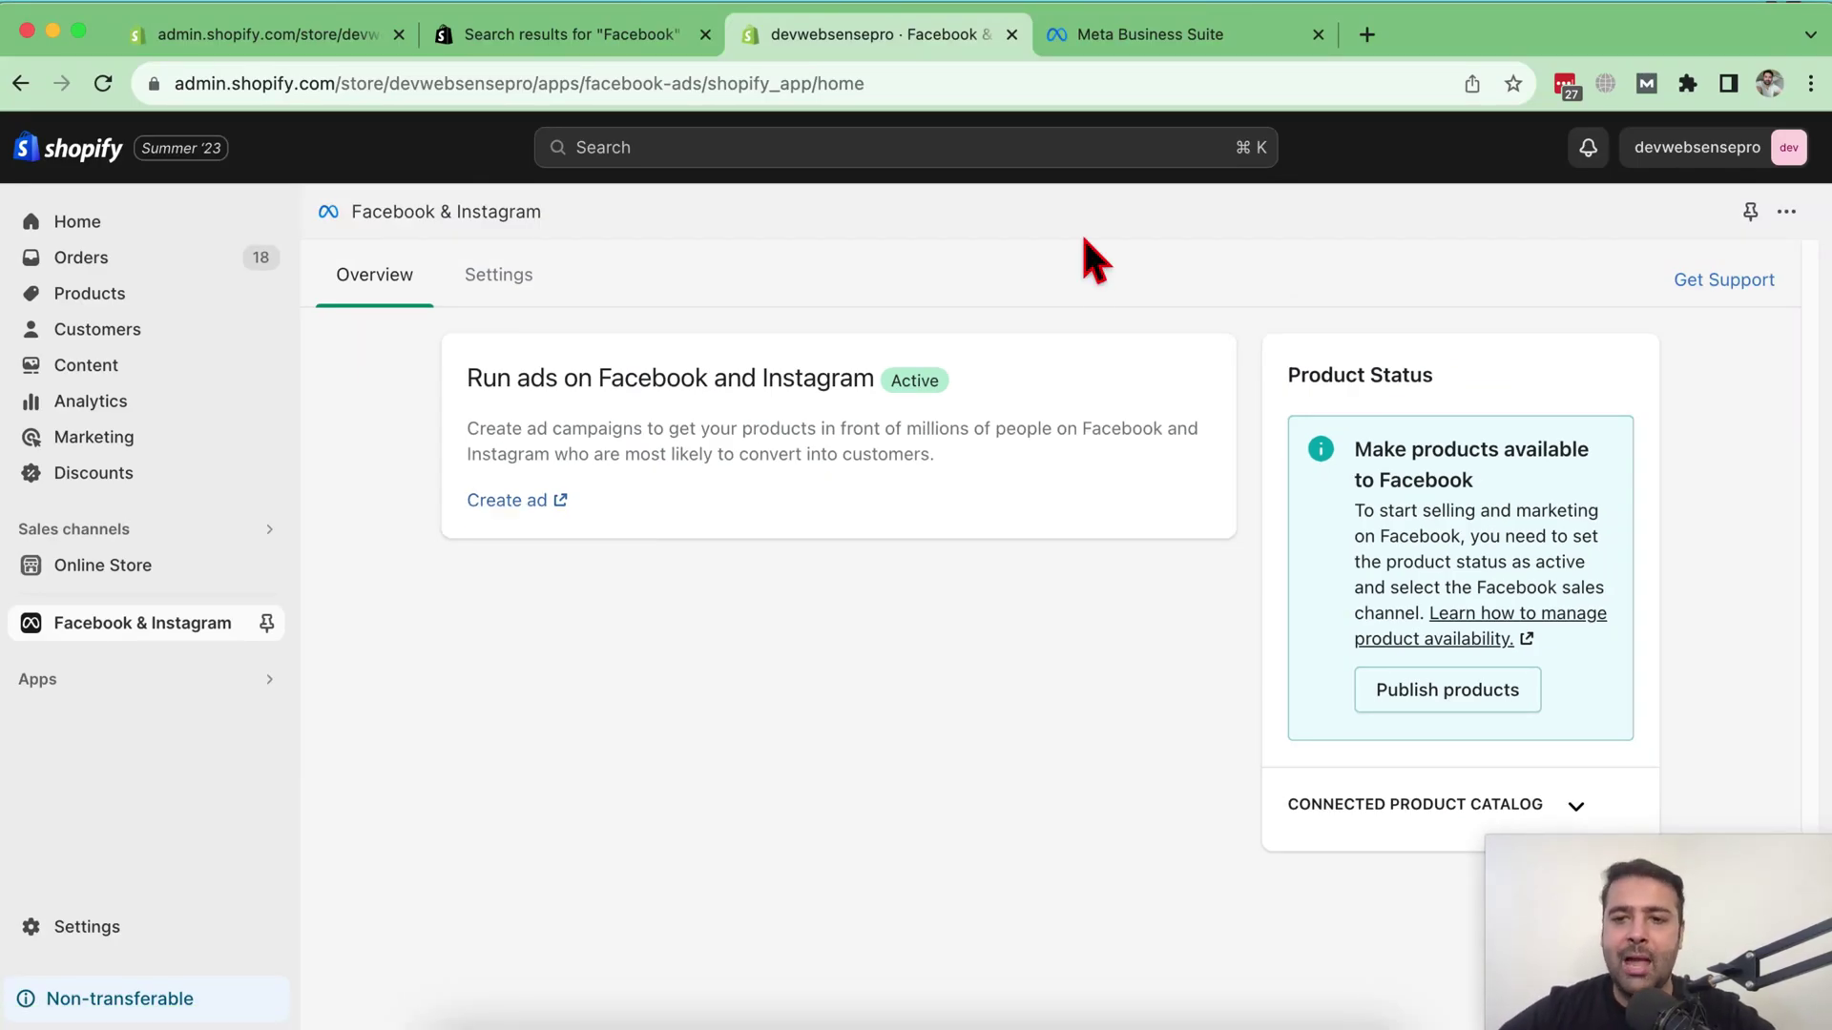
- Expand Connected Product Catalog and open the Shopify Product Catalog in Commerce Manager
left_click(1576, 804)
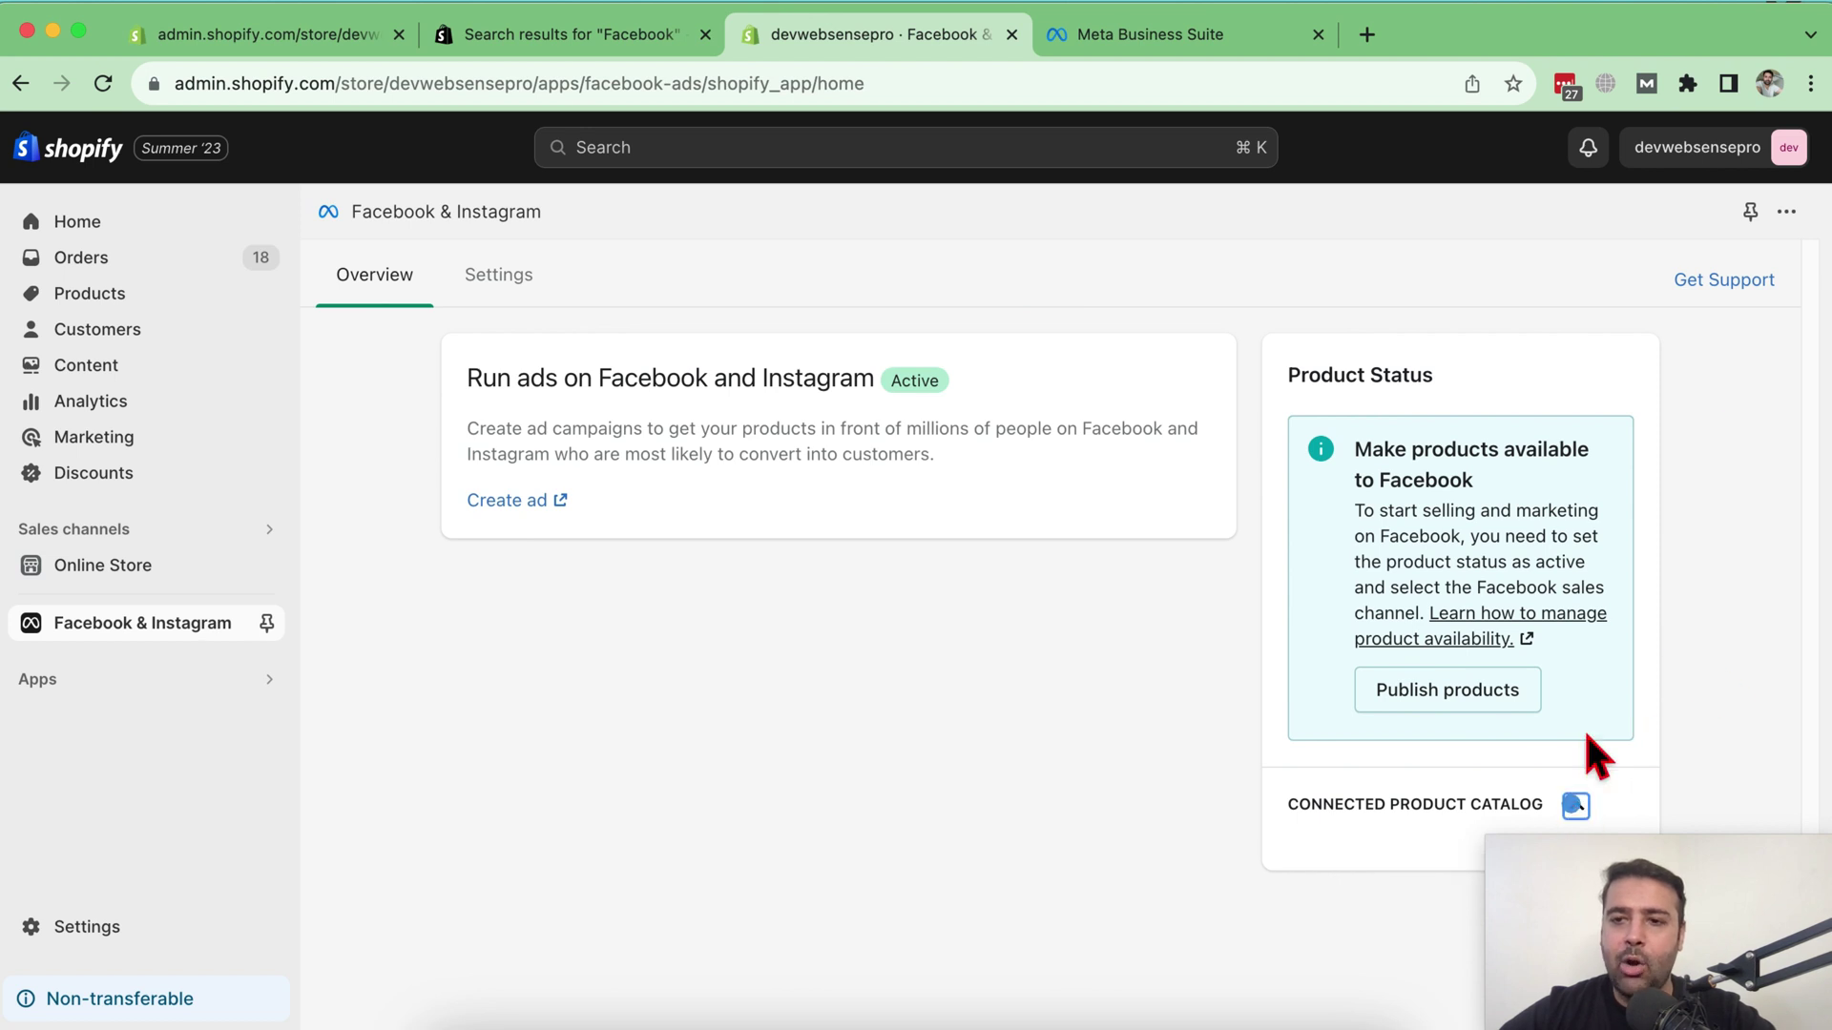
scroll(1679, 534, "down", 2)
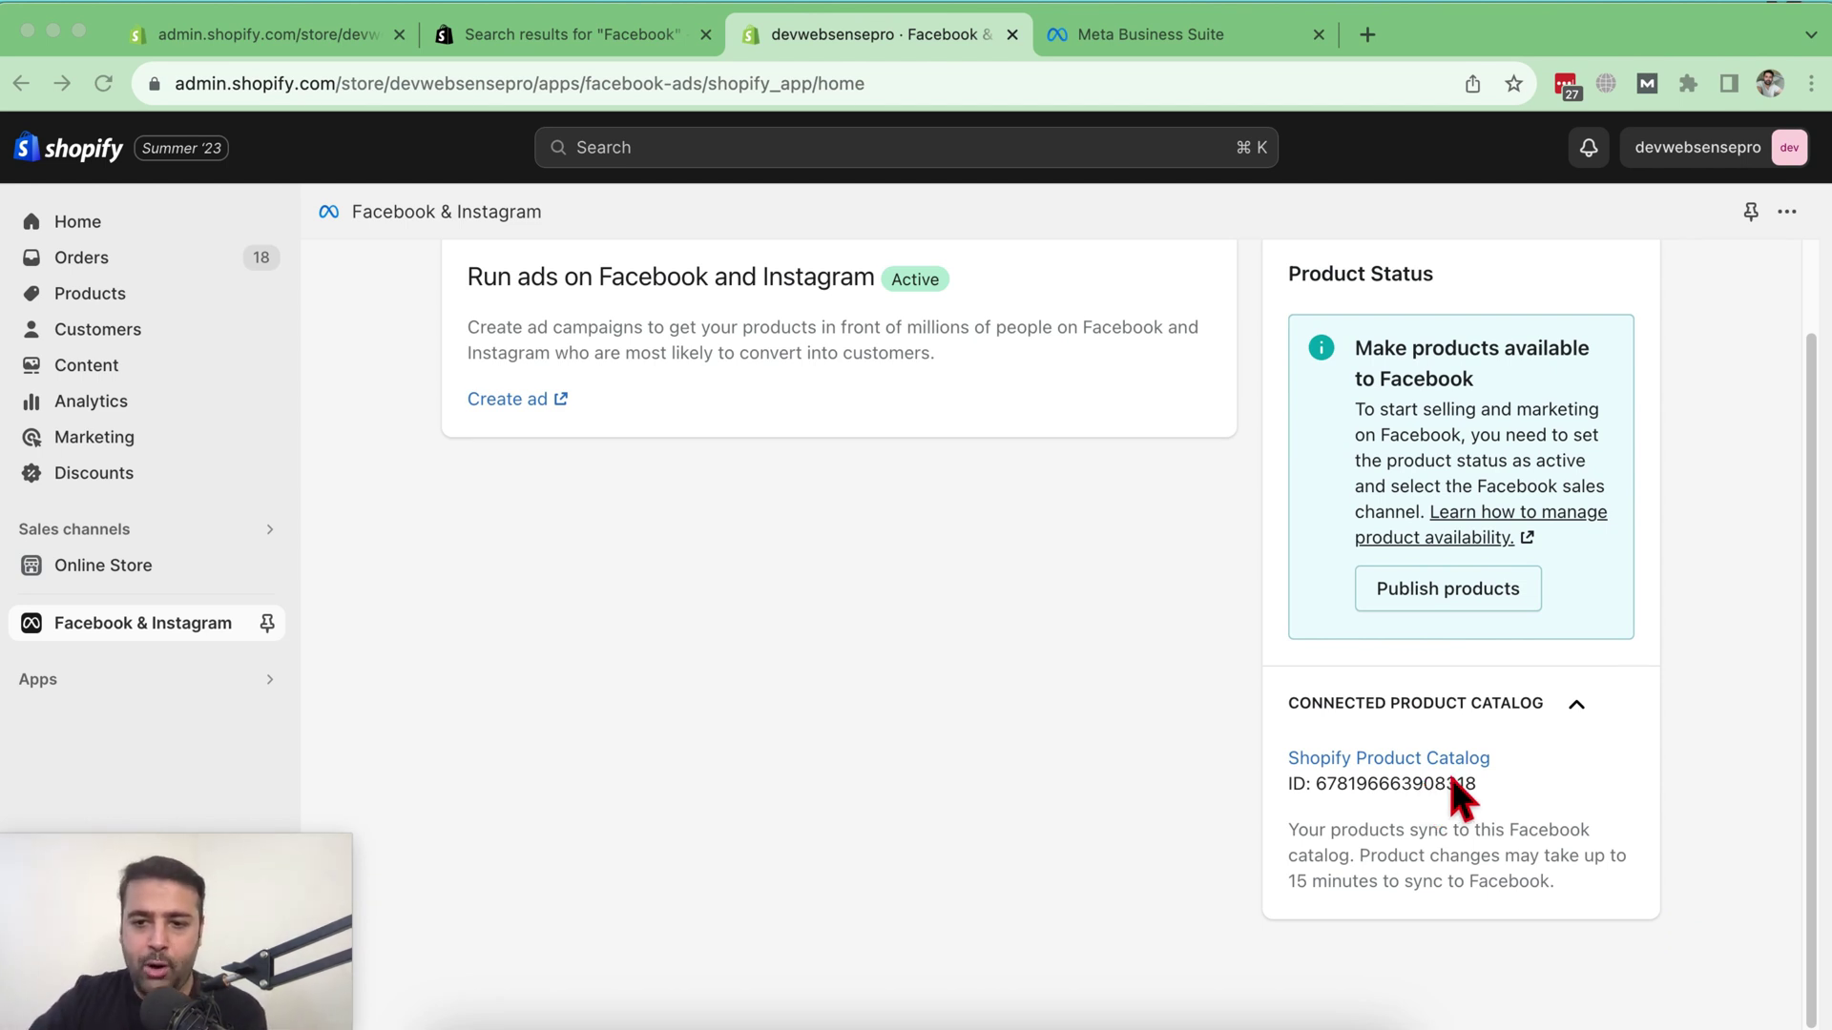
left_click(1396, 759)
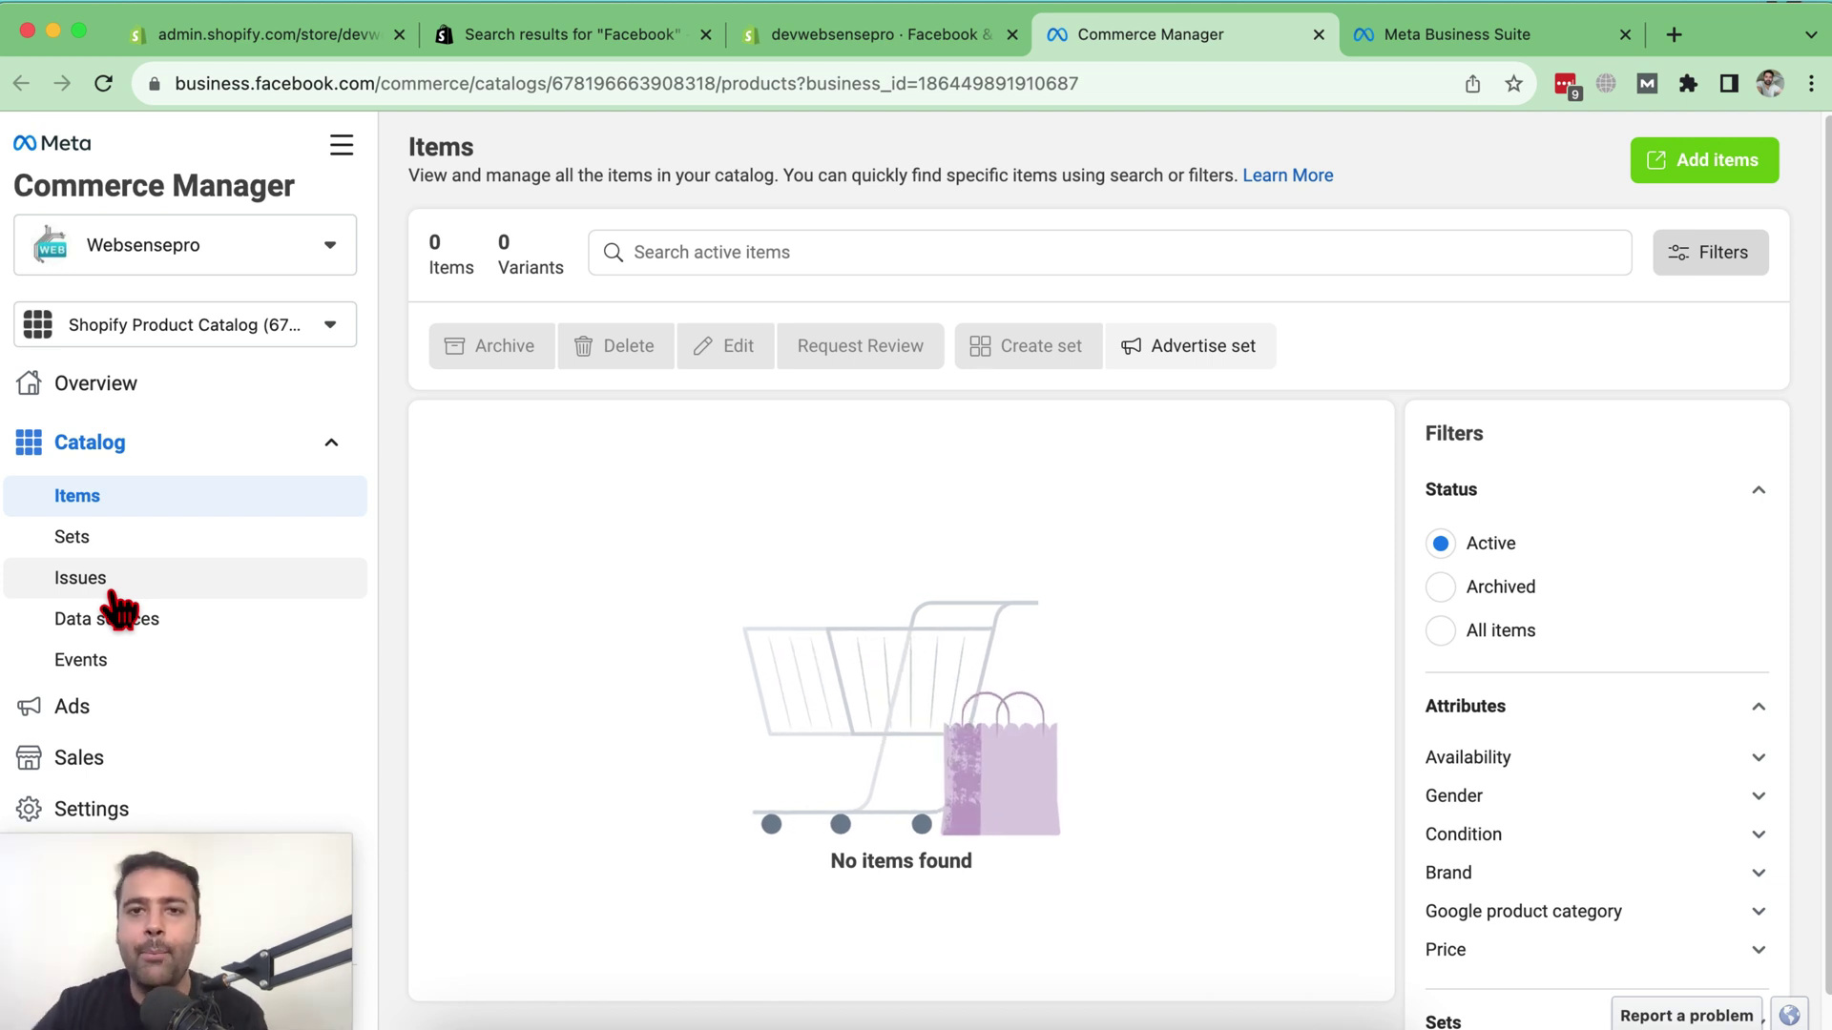
- Check the catalog's Issues page, then view the Shopify feed's sync status under Data sources
left_click(168, 587)
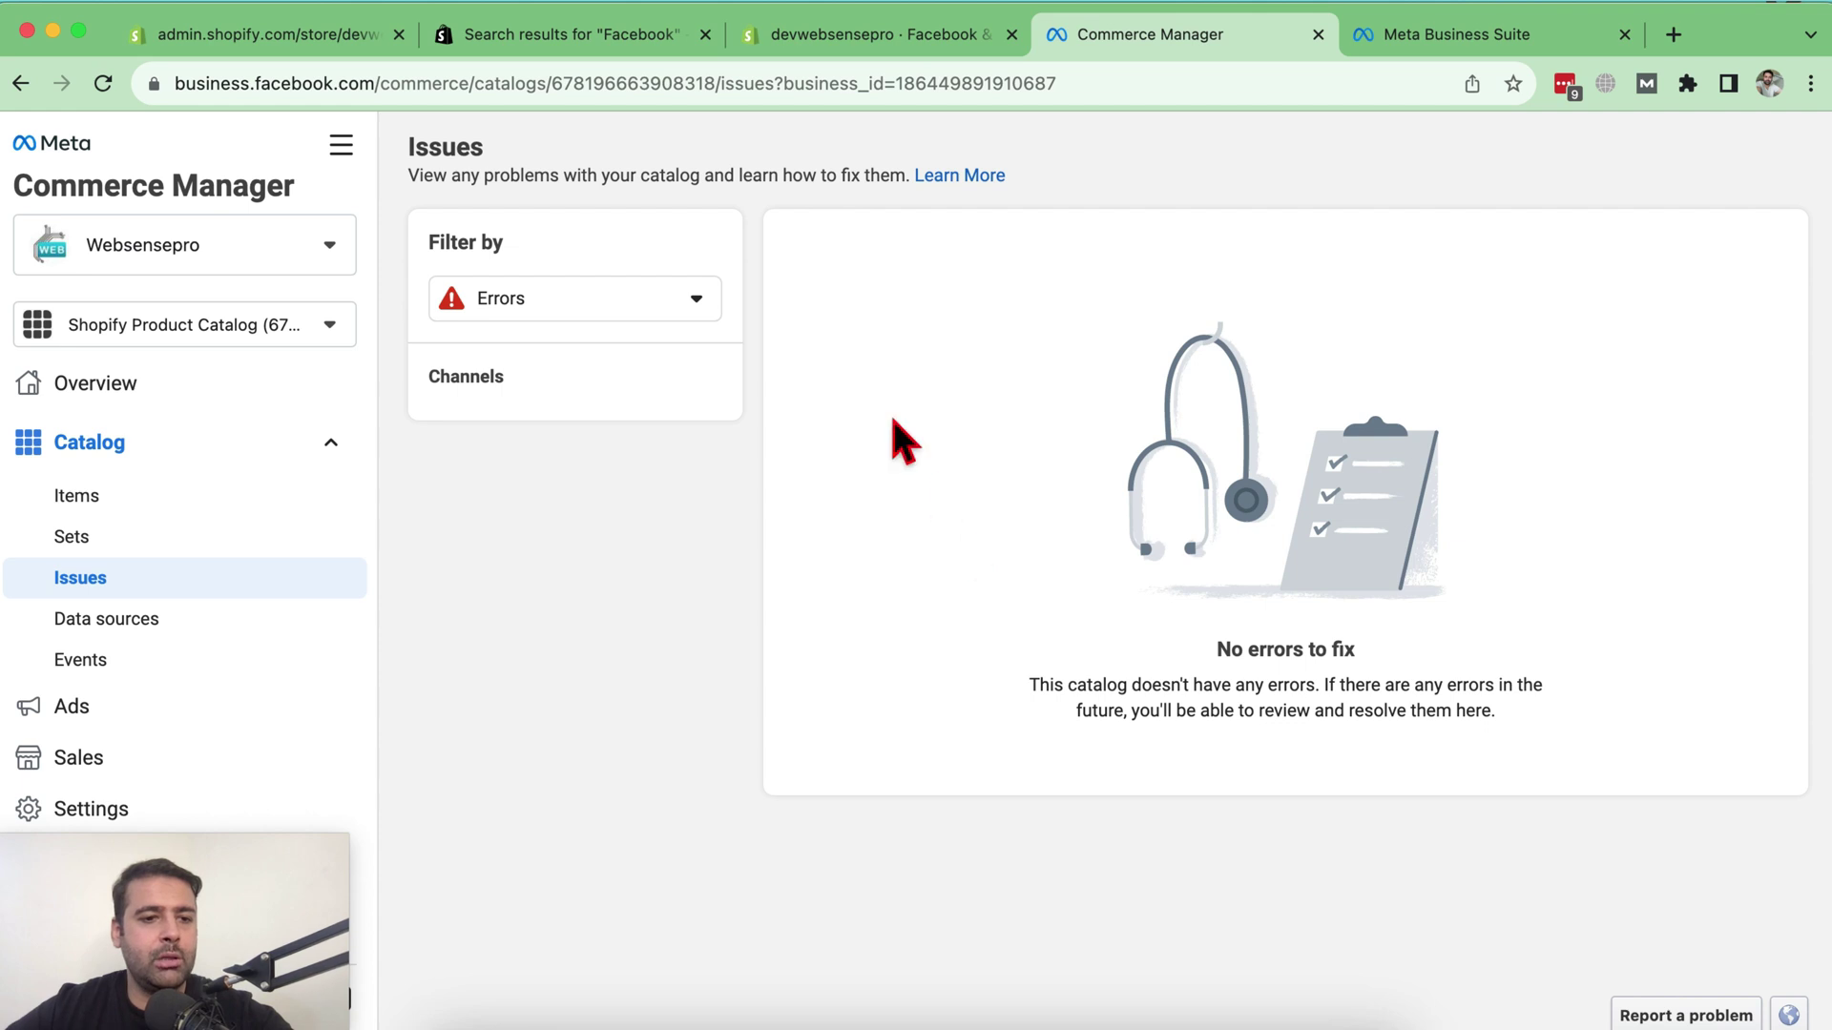
left_click(146, 630)
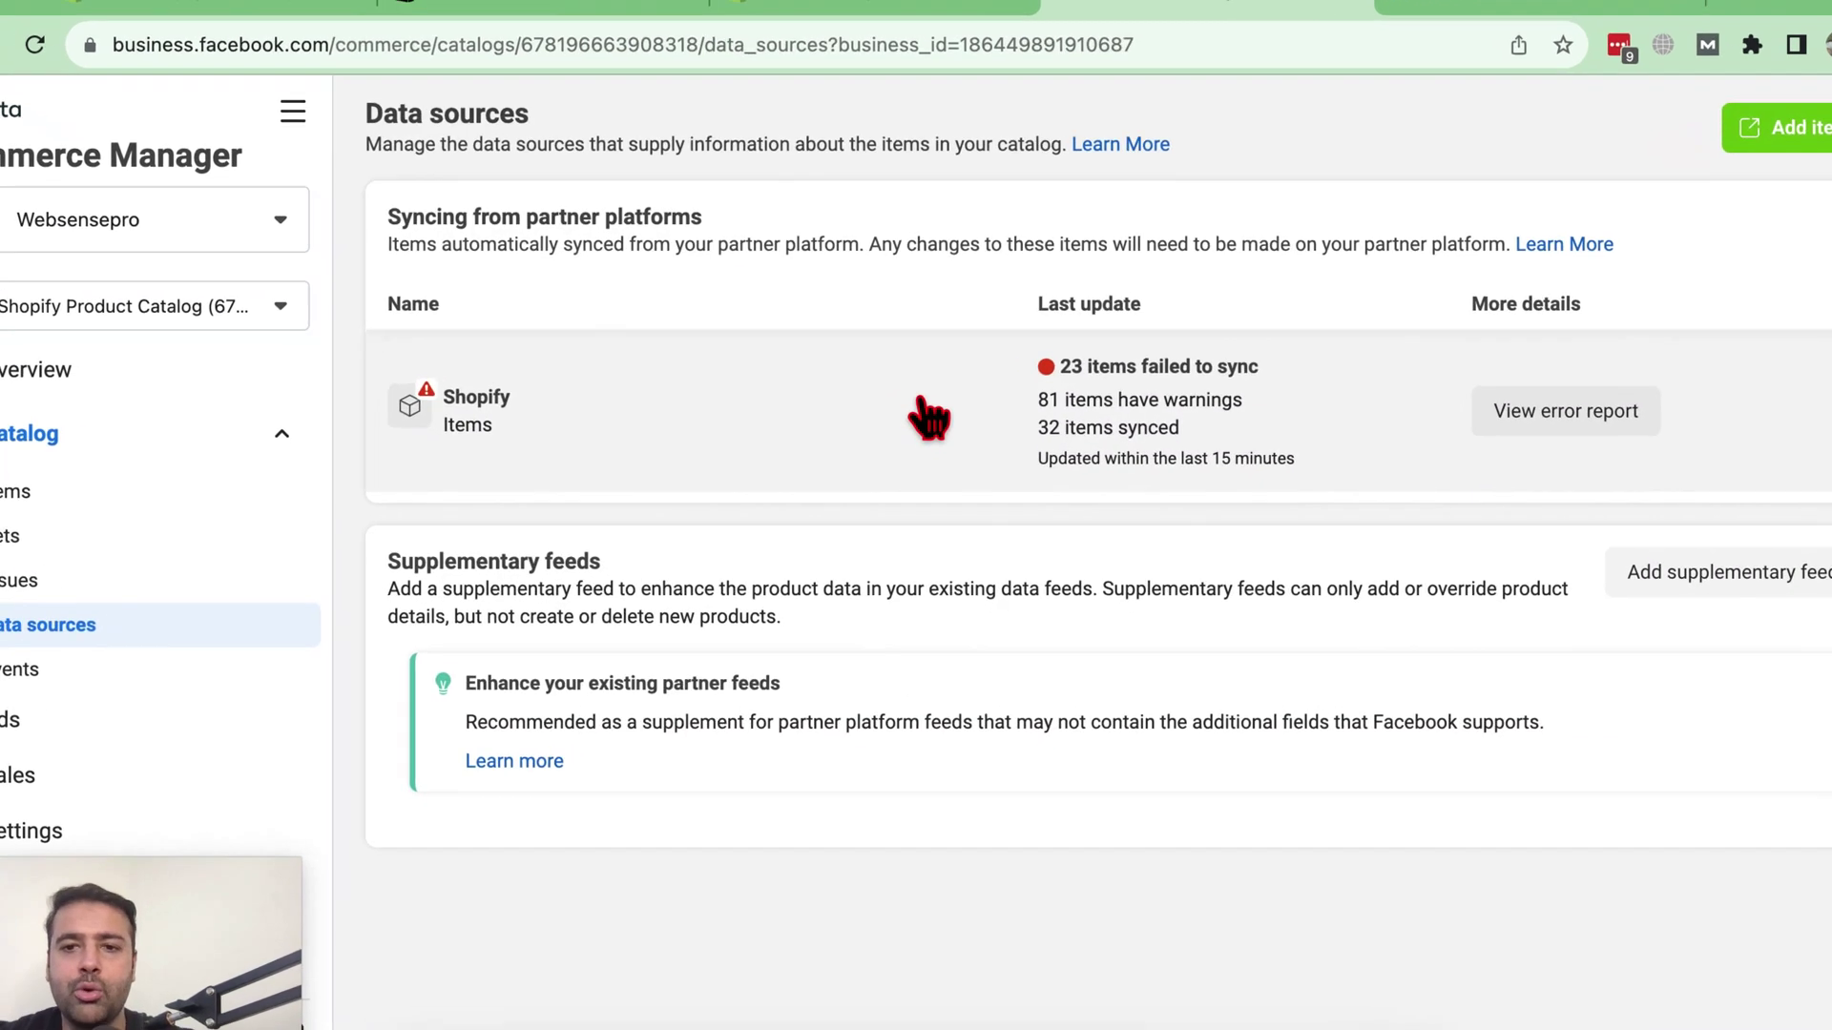
left_click_drag(1052, 448, 1411, 478)
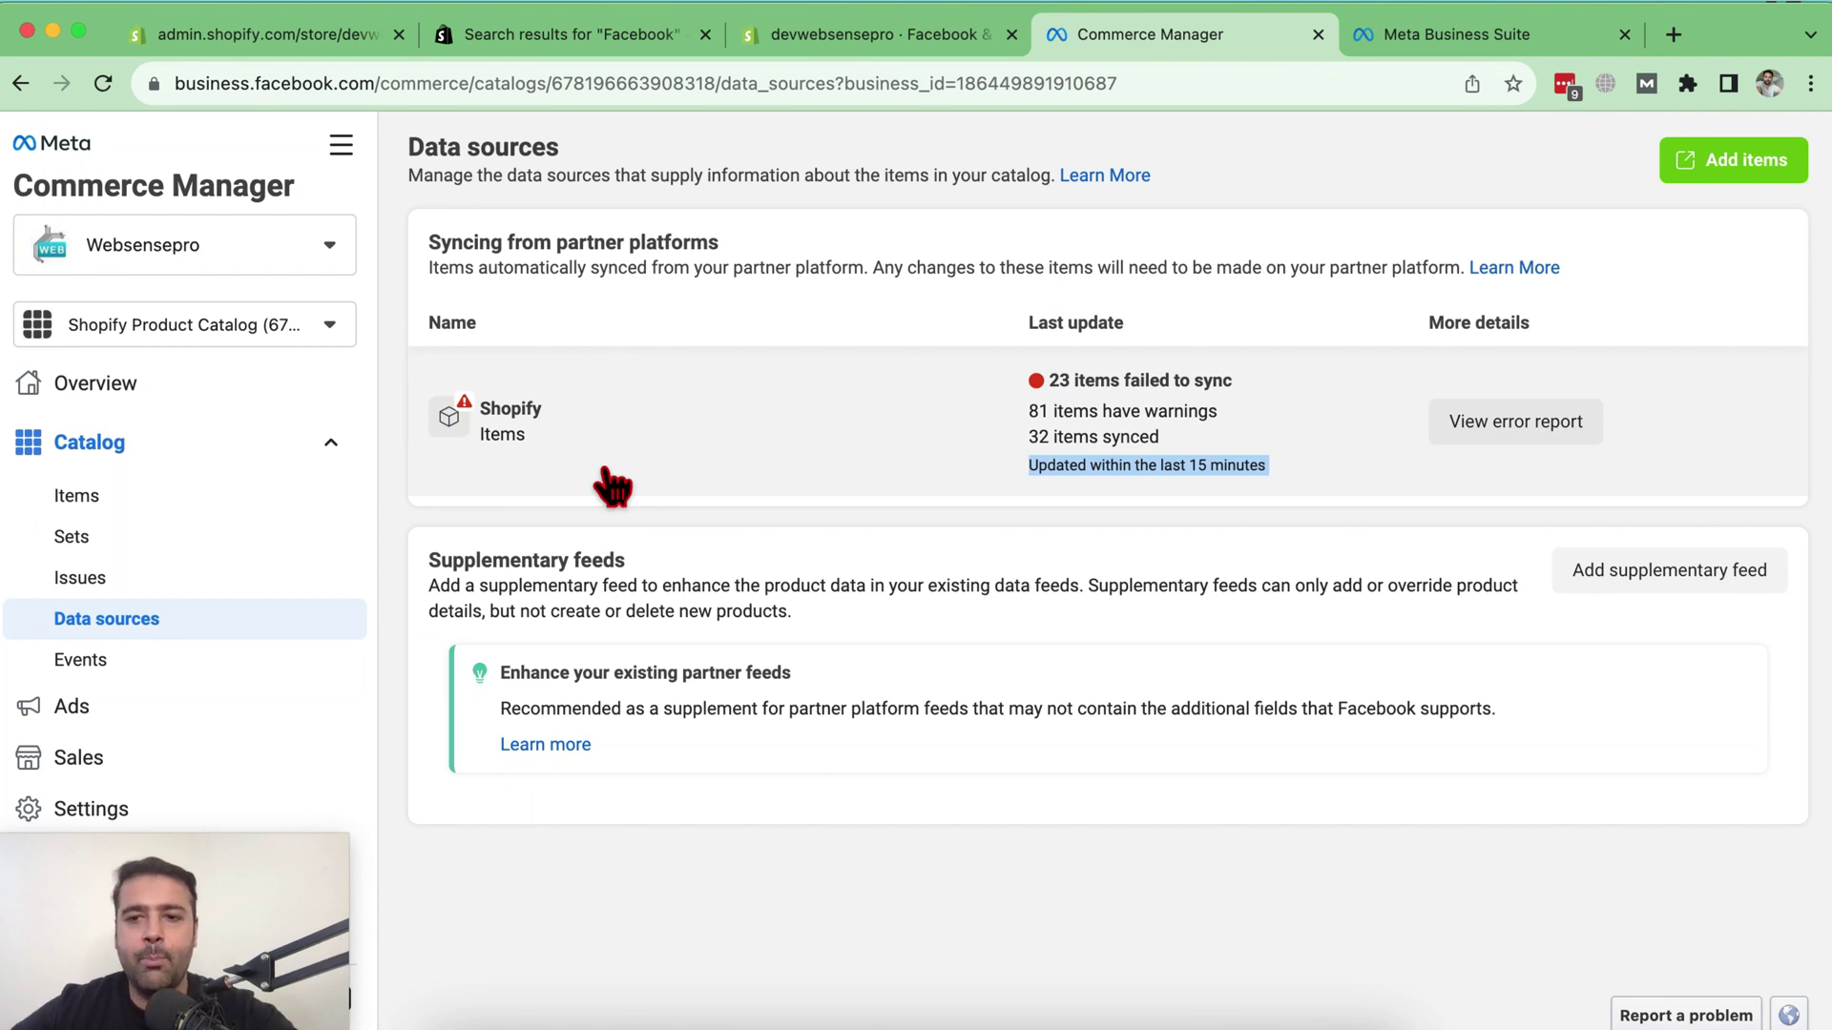
- Review and close the Shopify error report on missing descriptions, then go to the catalog's Ads page
left_click(1488, 434)
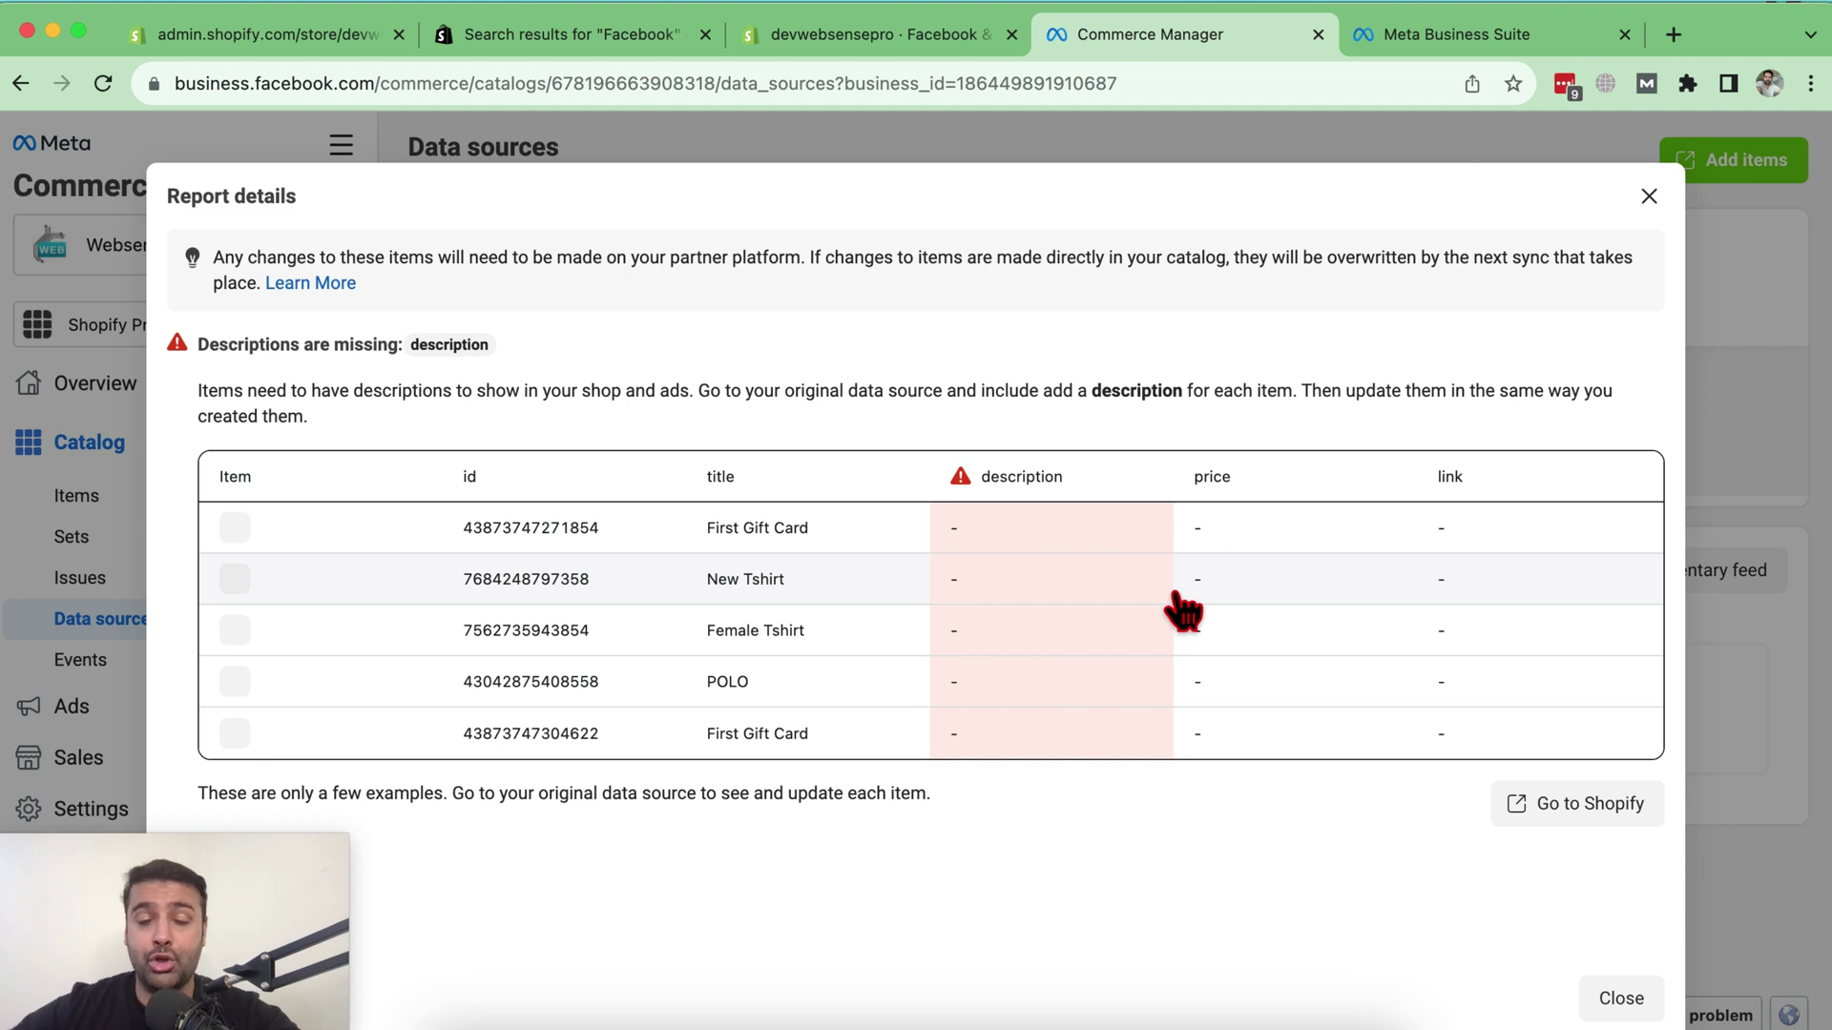
key("Escape")
left_click_drag(181, 926, 1619, 920)
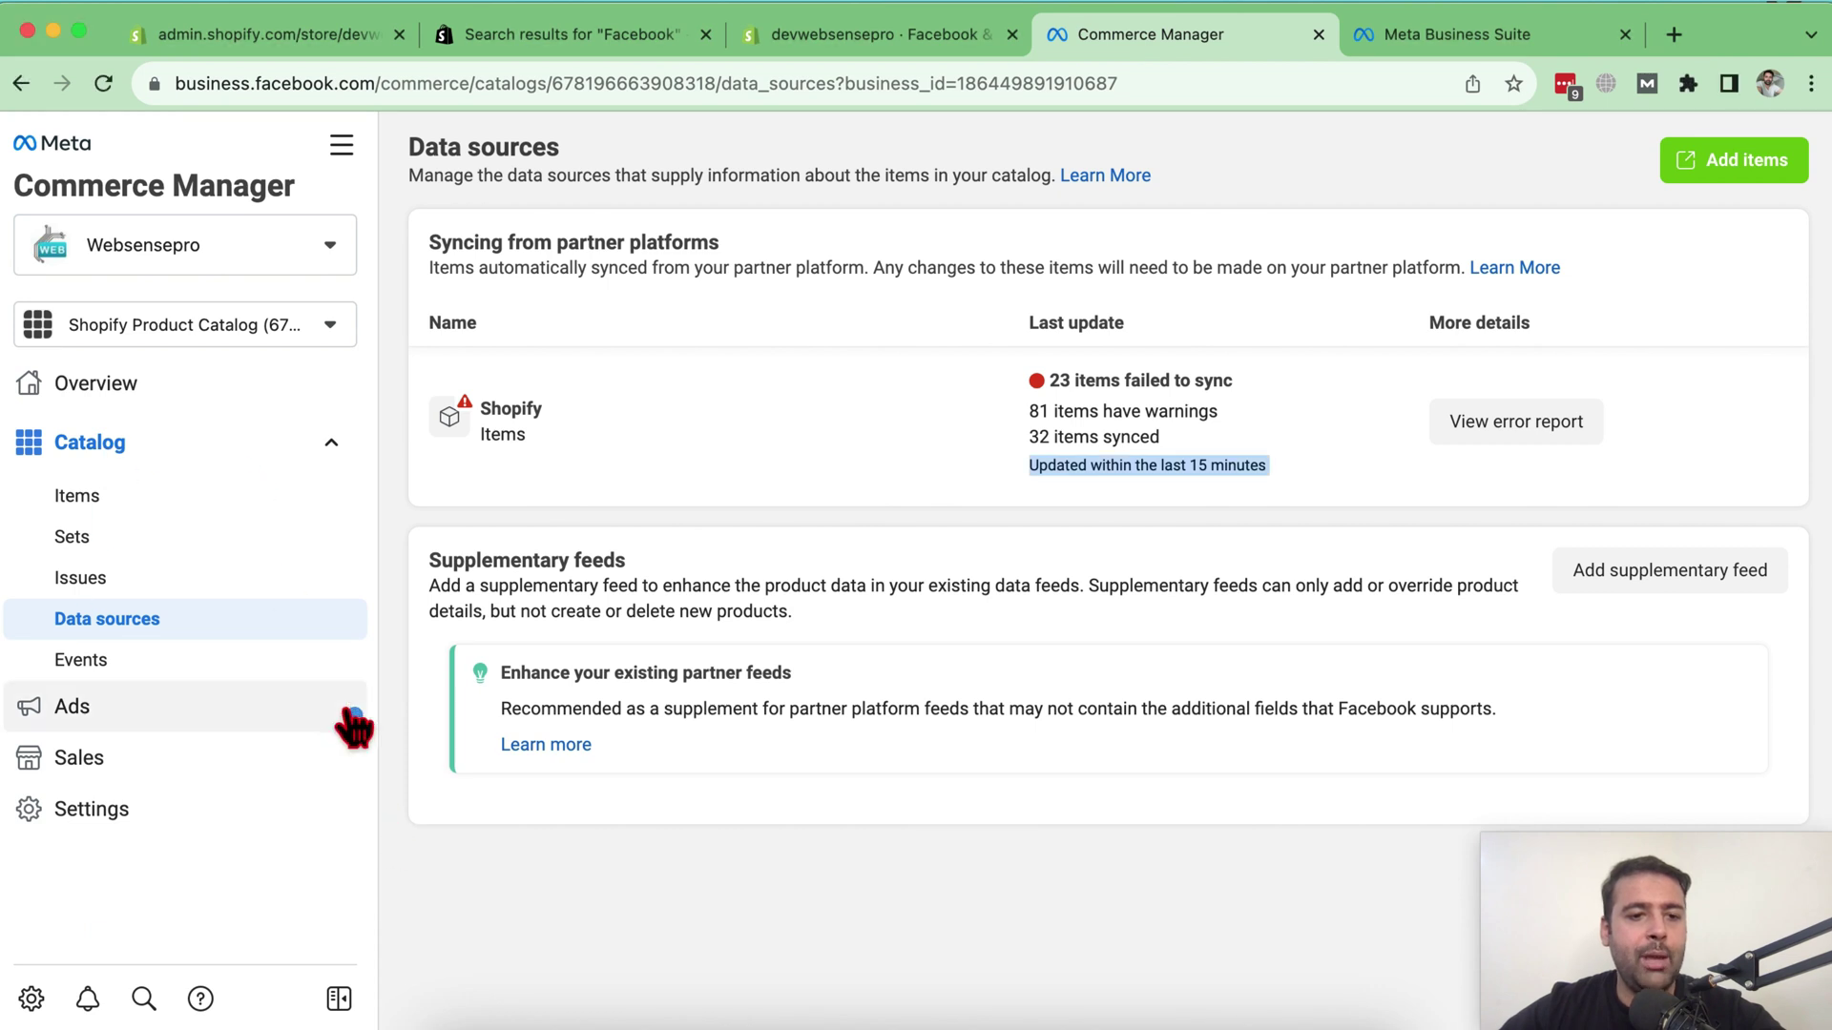
left_click(204, 710)
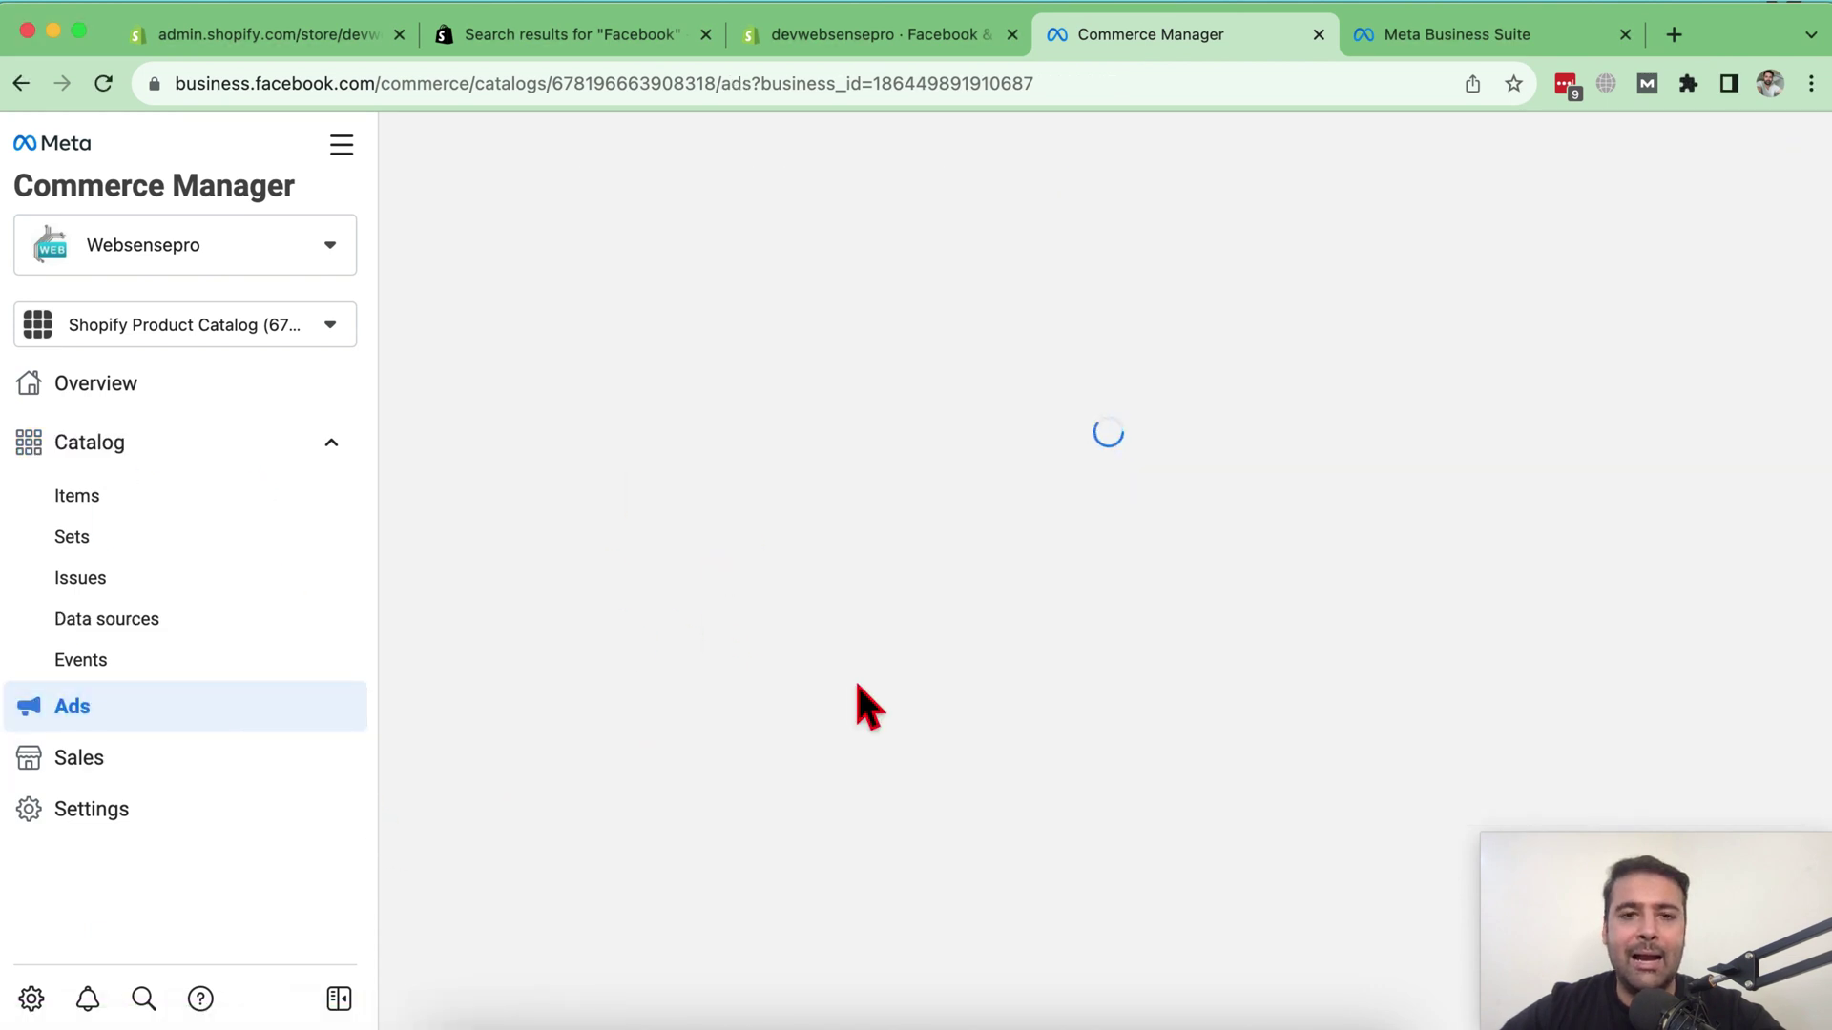